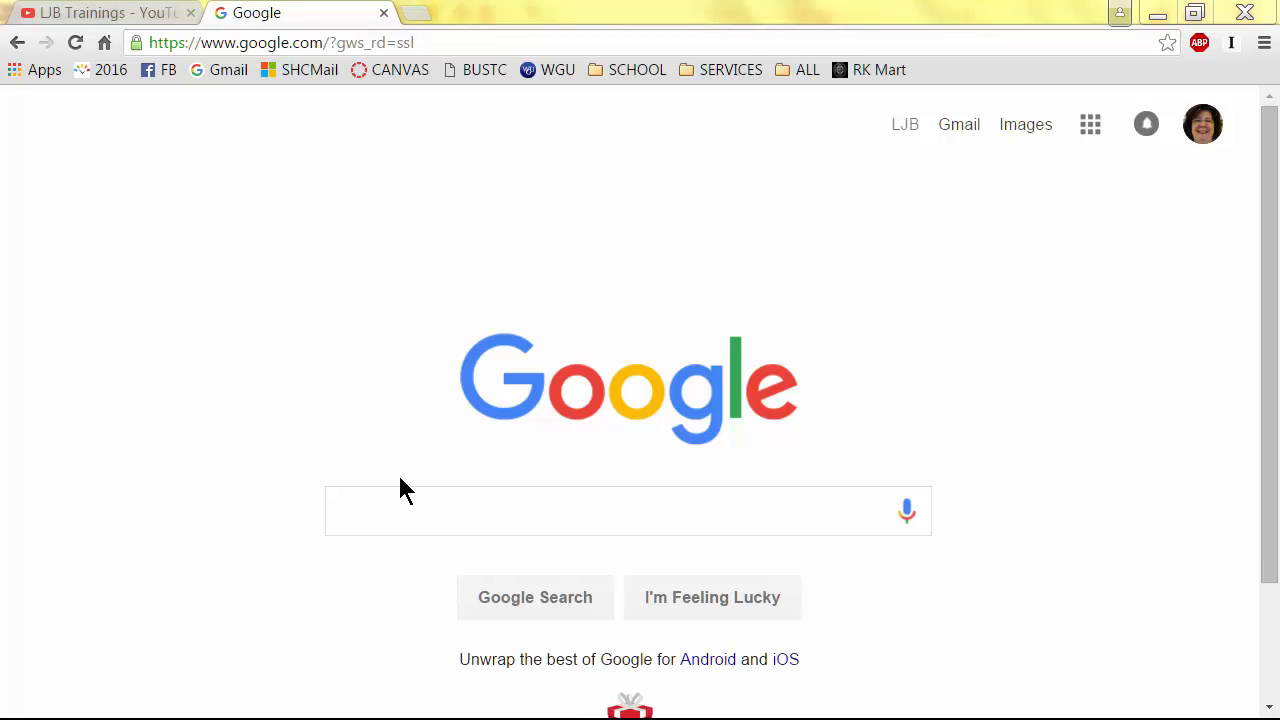
Step: Search Google for "office 365 login" and open the Sign in to Office 365 result
click(413, 510)
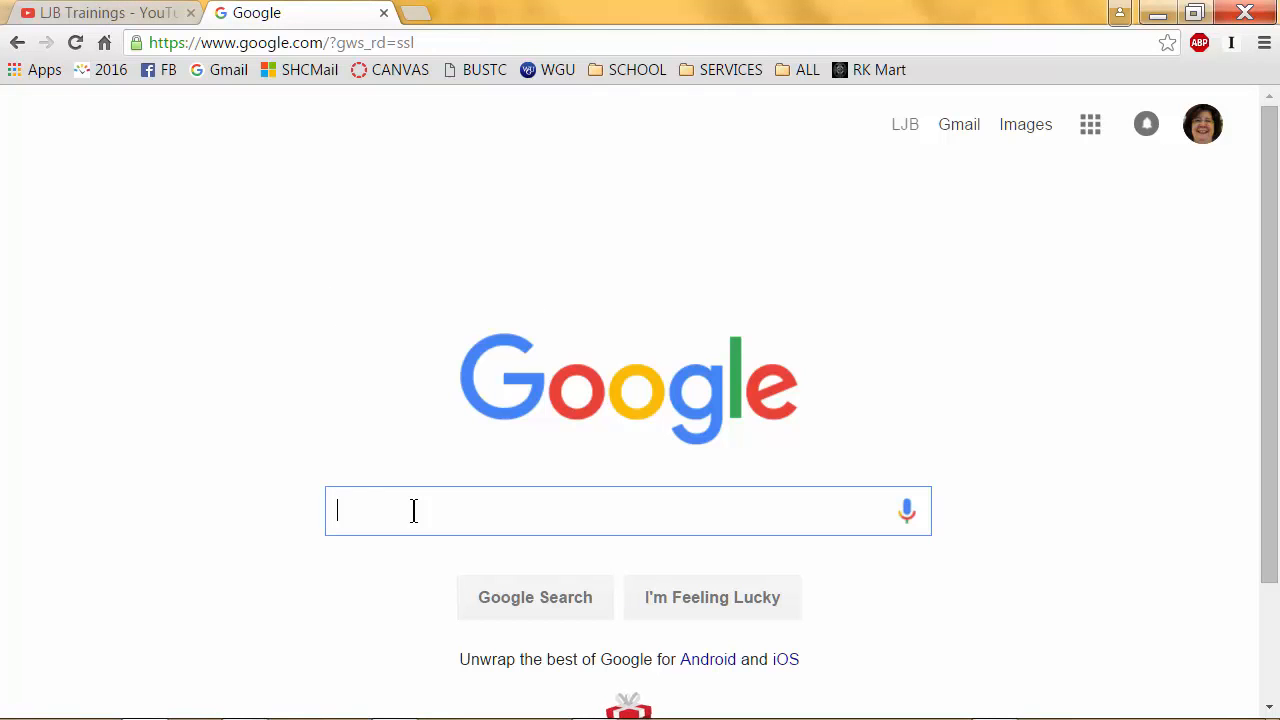
text(office )
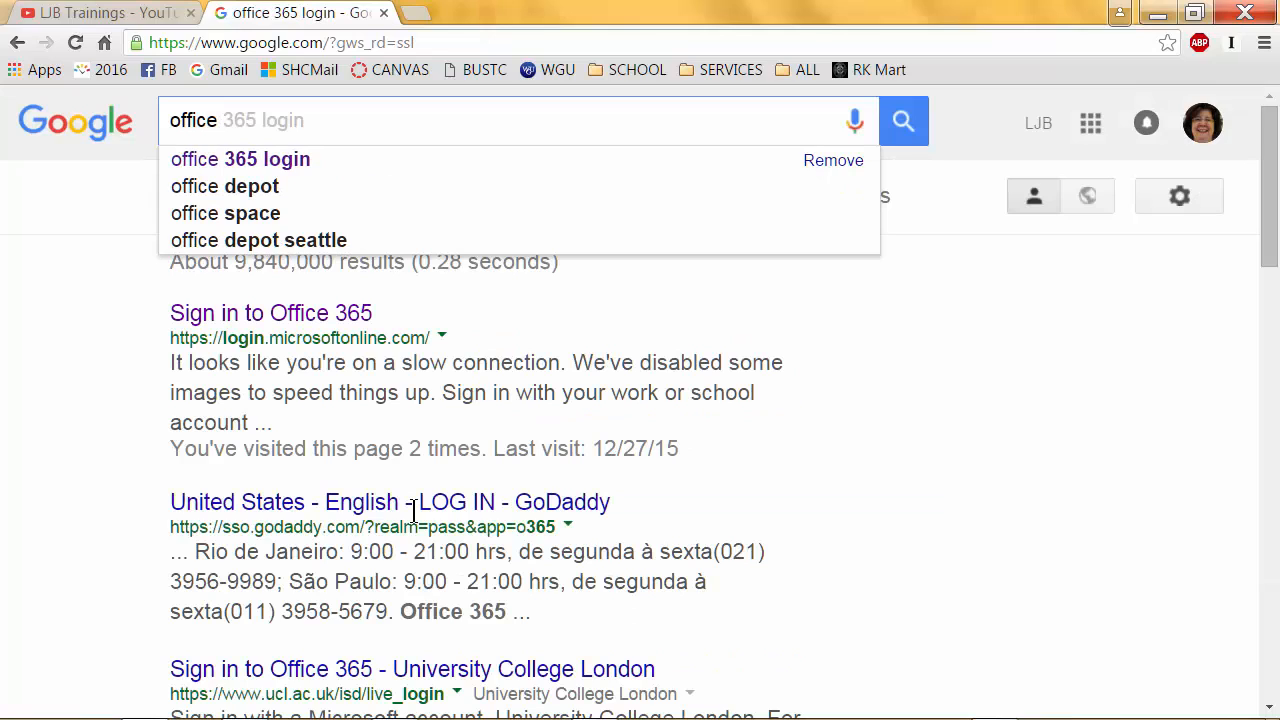
text(3)
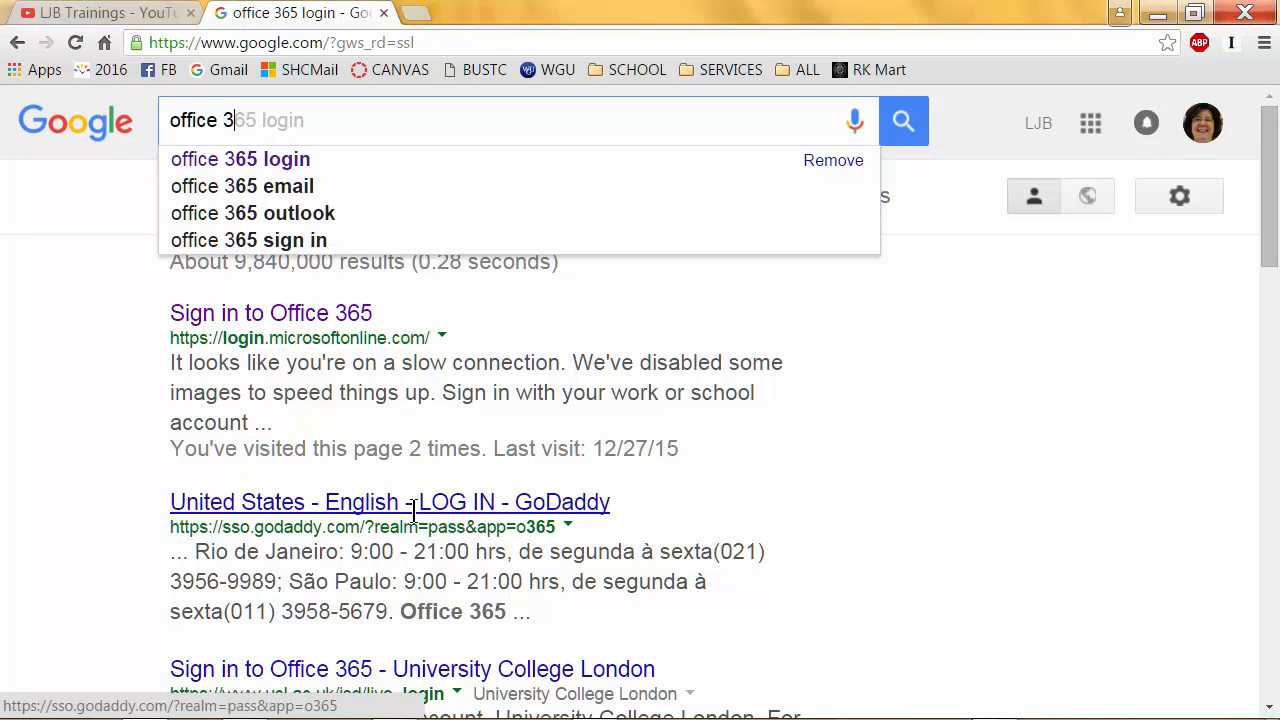
text(65 lo)
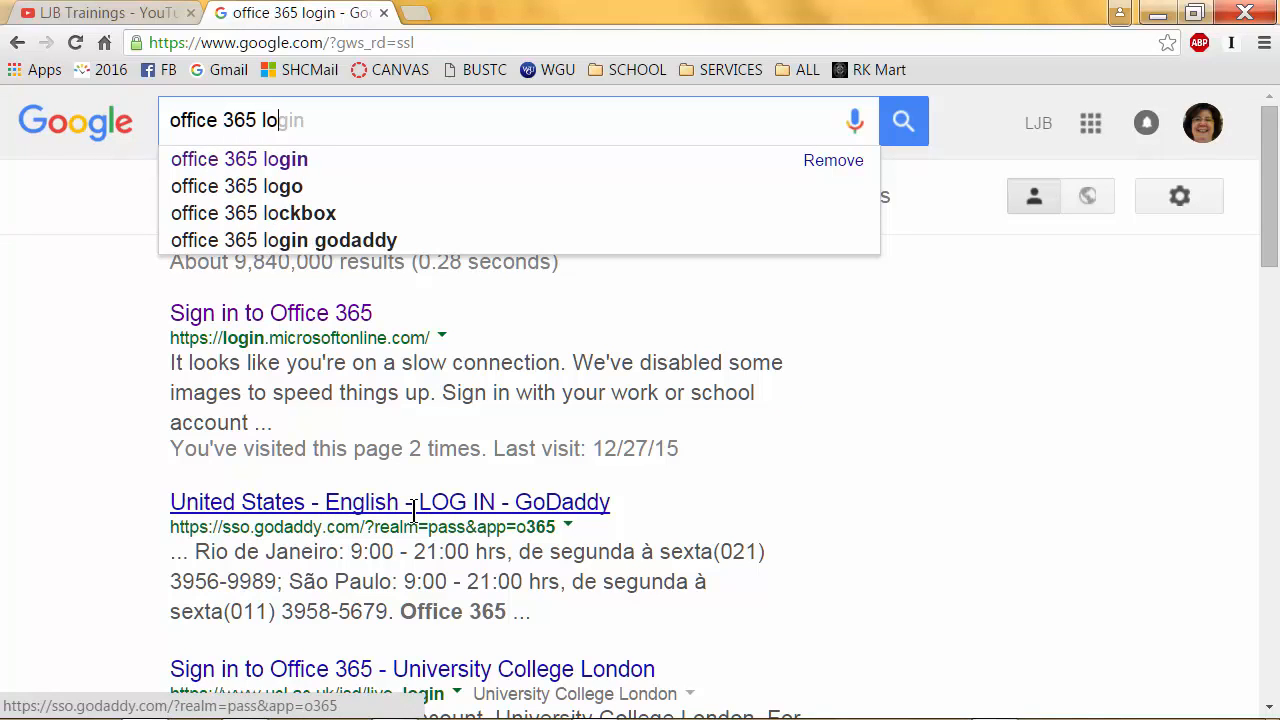
text(gin)
key(Return)
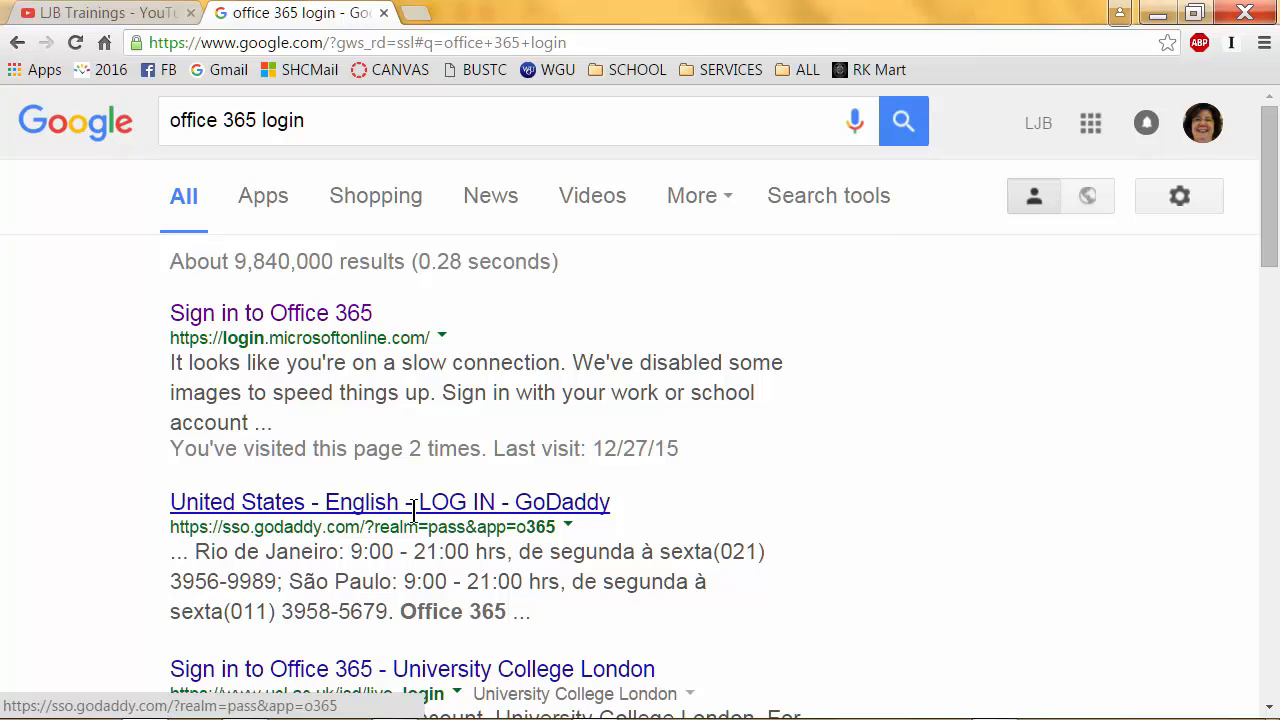
click(279, 314)
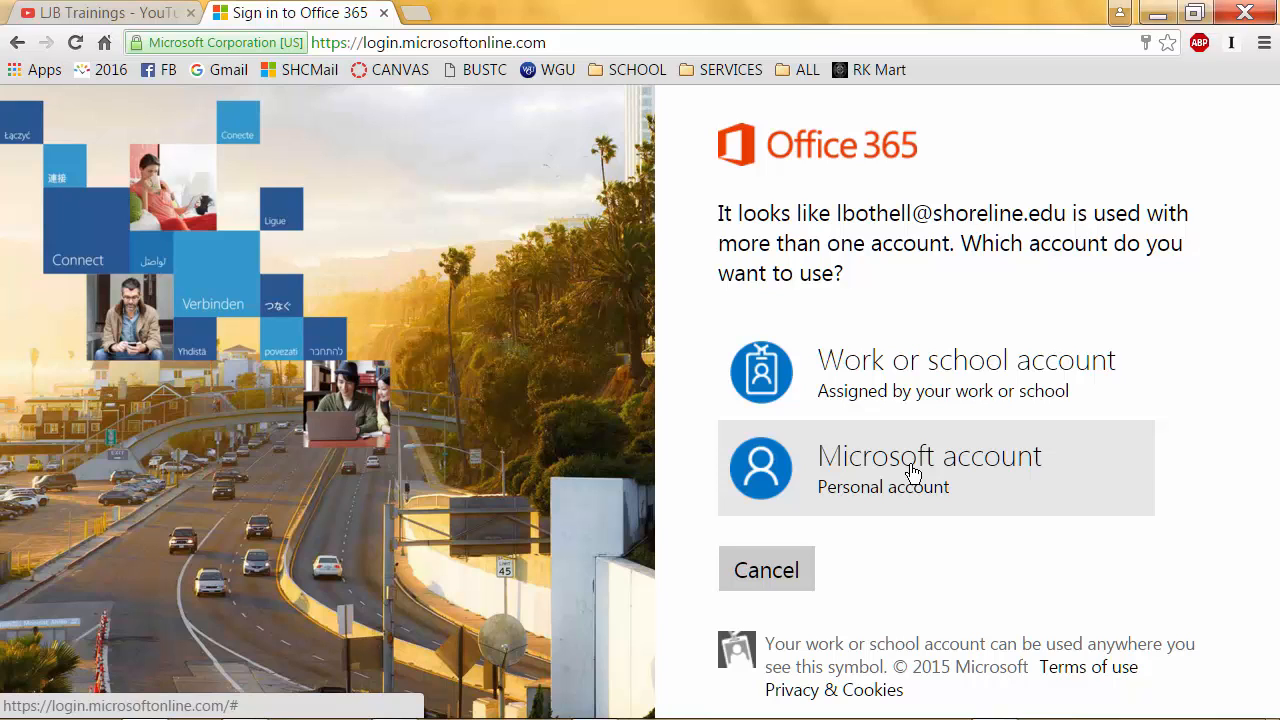
Step: Choose the work or school account and sign in to Office 365 with the prefilled credentials
click(923, 360)
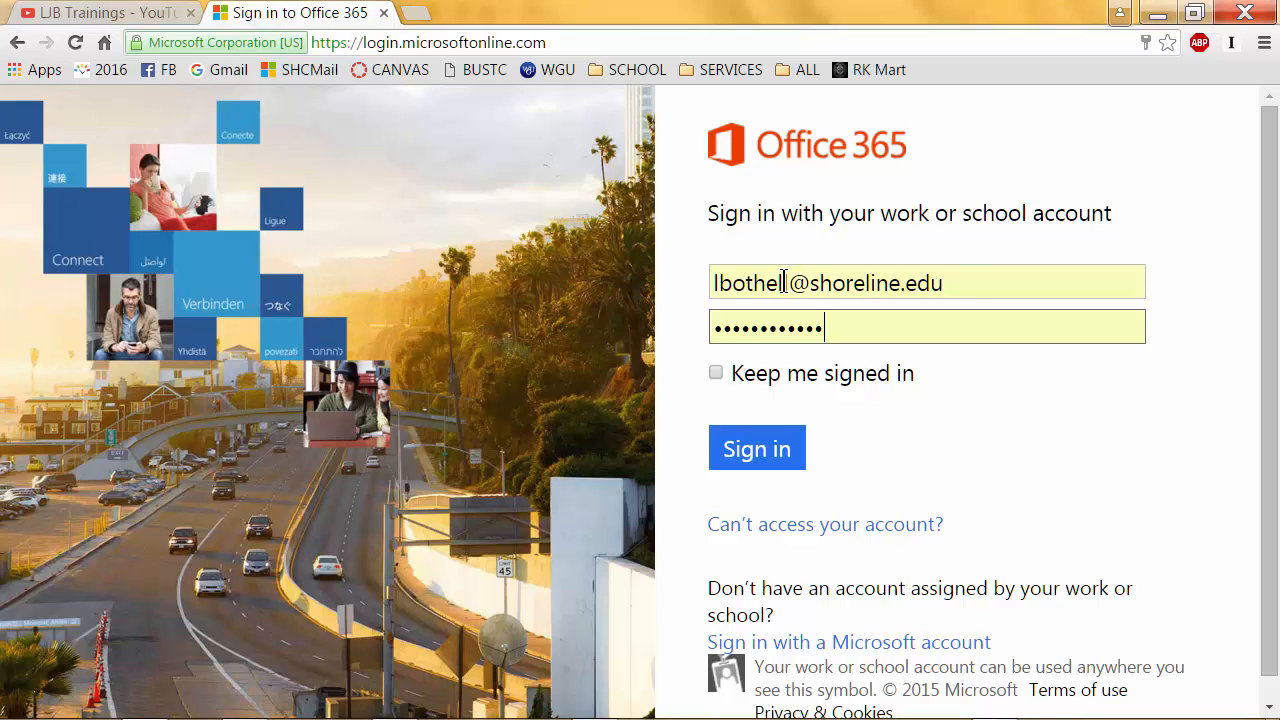
drag(790, 281, 697, 280)
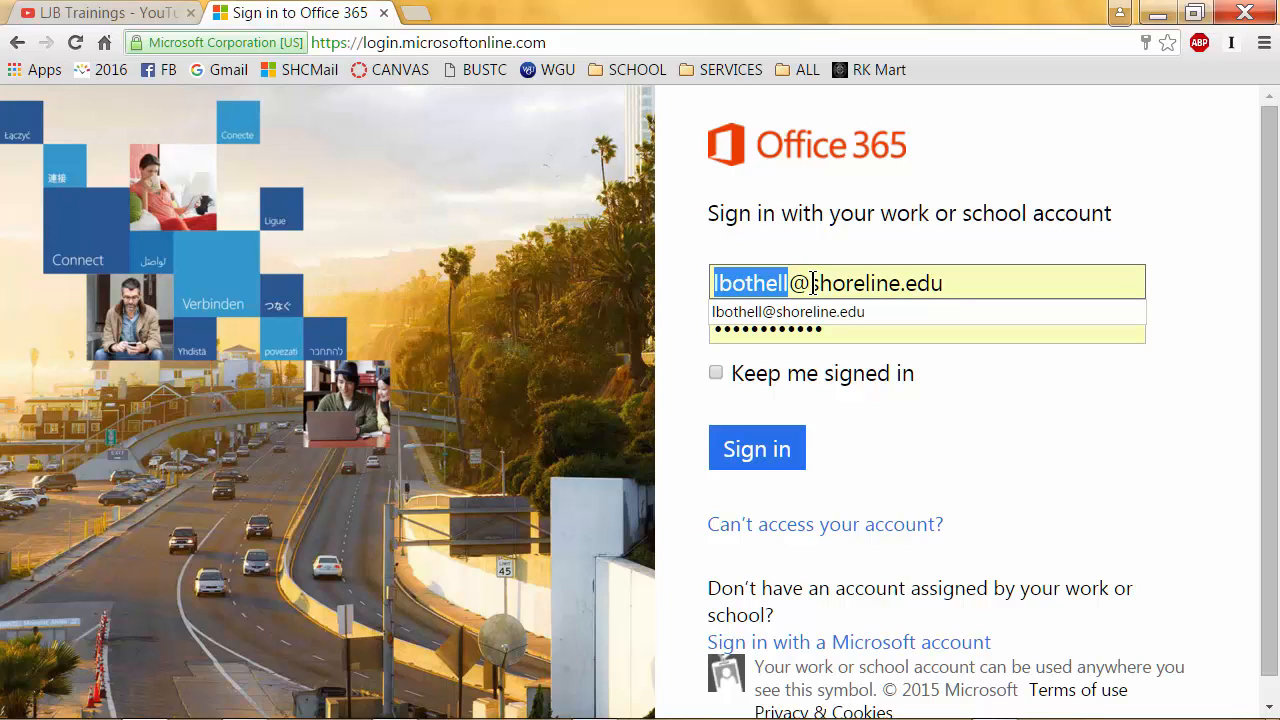
click(970, 279)
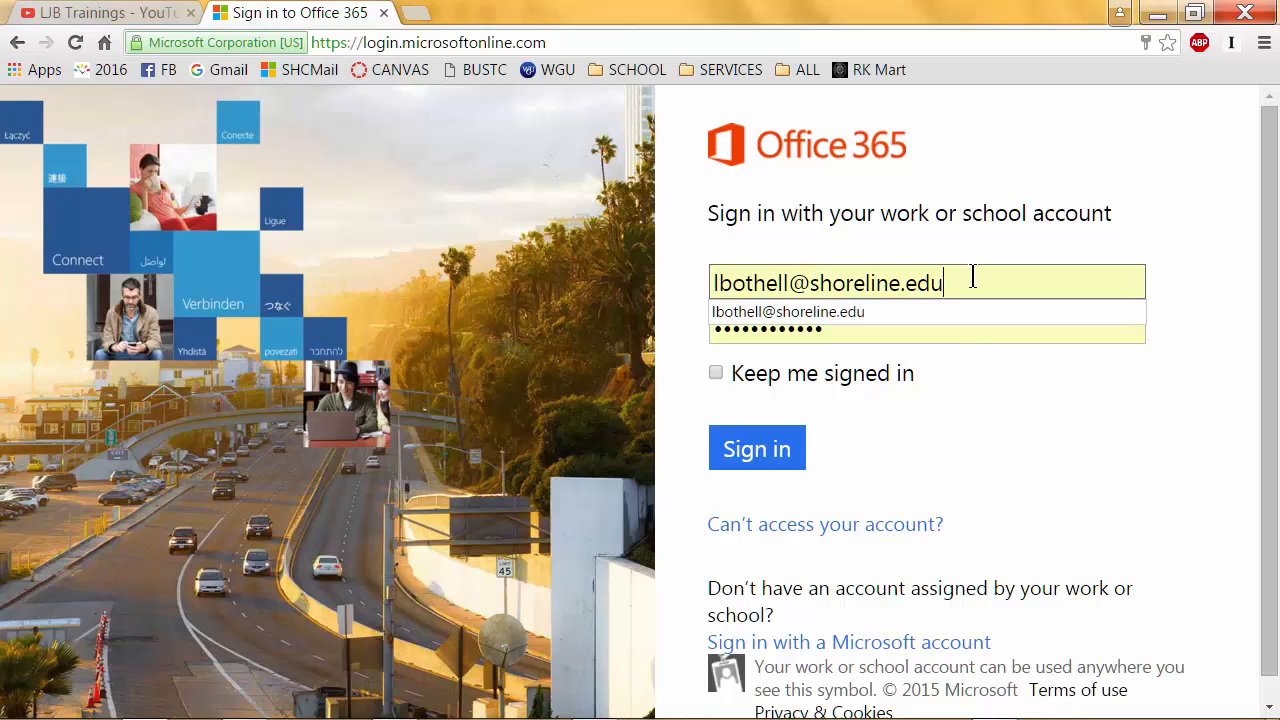
click(954, 555)
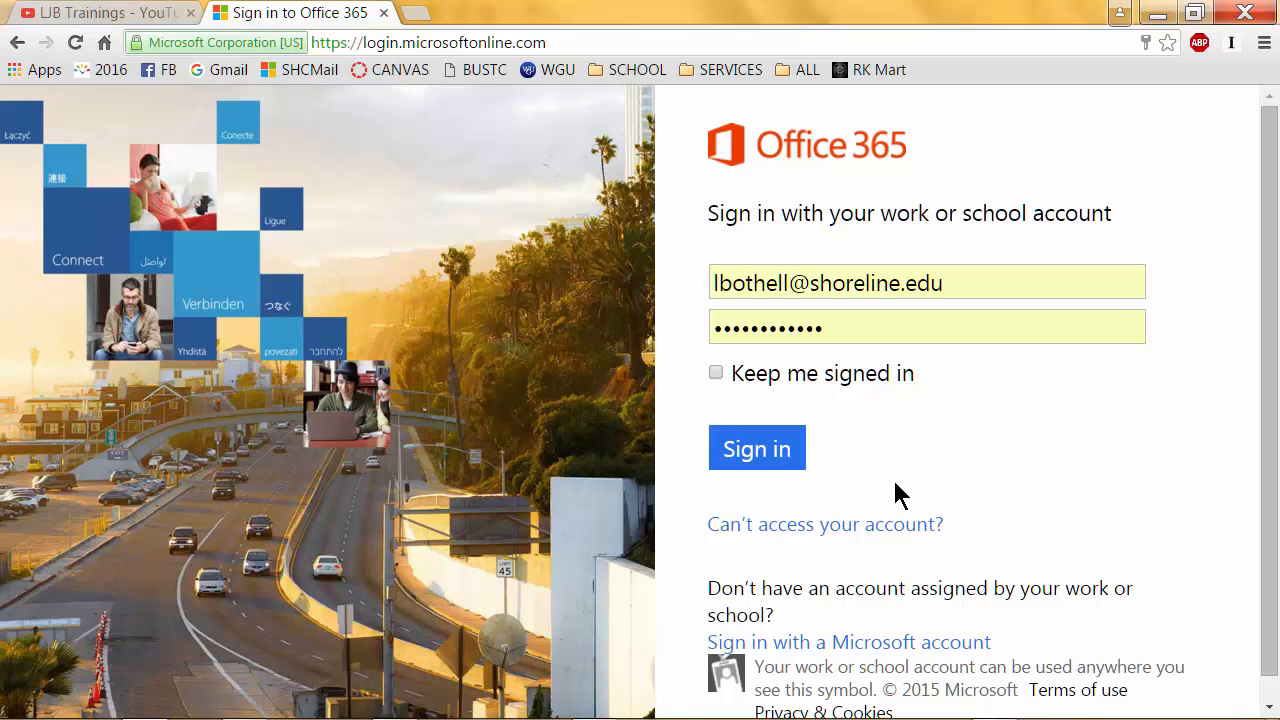
click(767, 462)
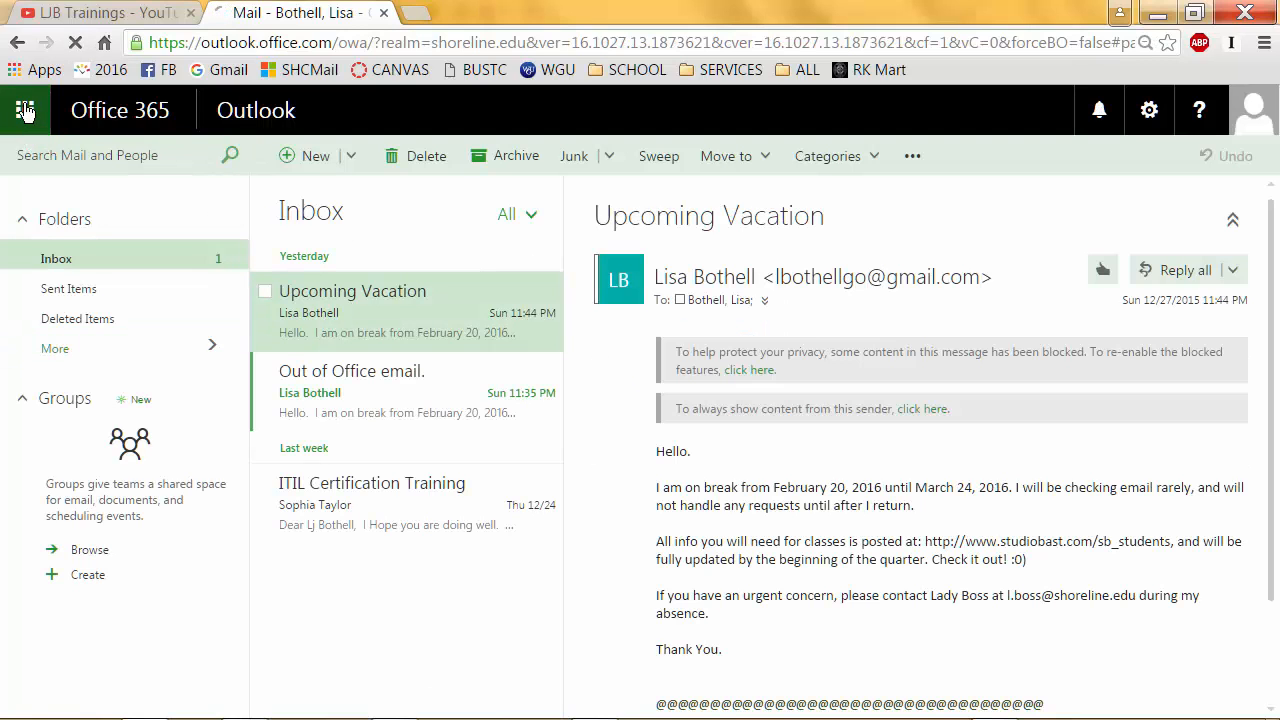
Step: Switch to OneDrive and create a folder named SCHOOL in the root of Files
click(25, 120)
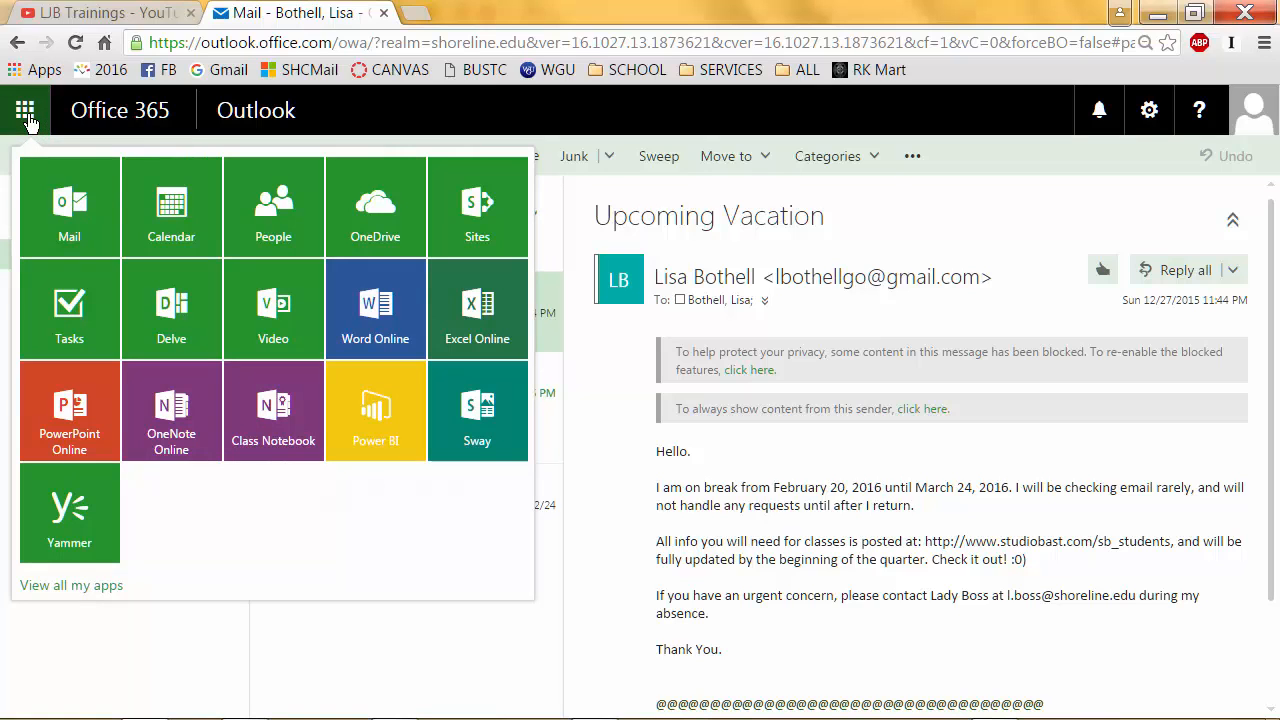
click(378, 222)
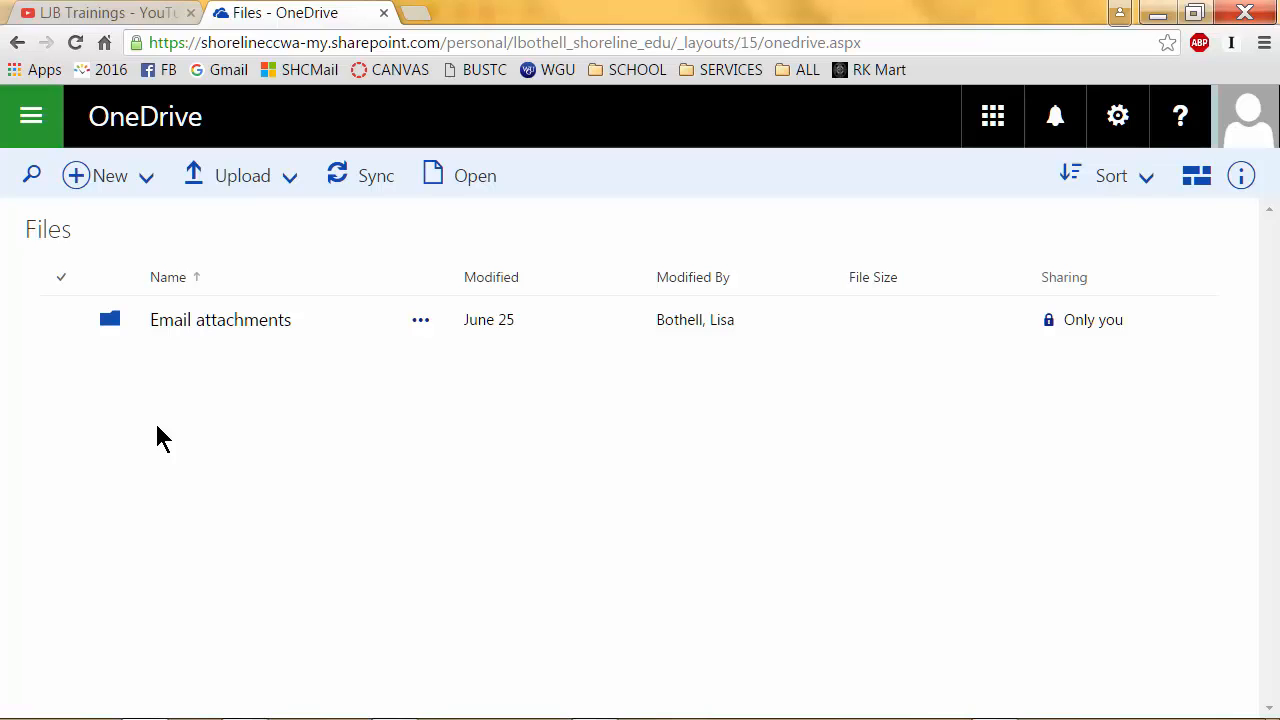
click(72, 180)
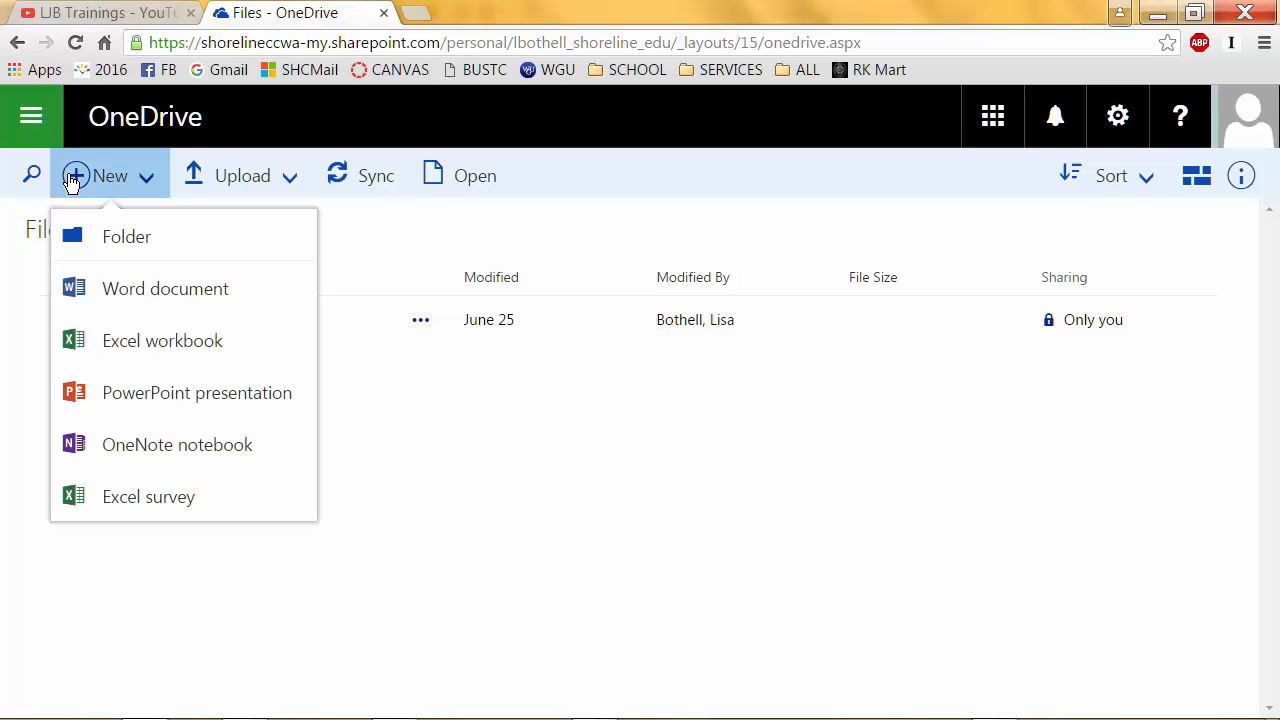
click(120, 237)
text(S)
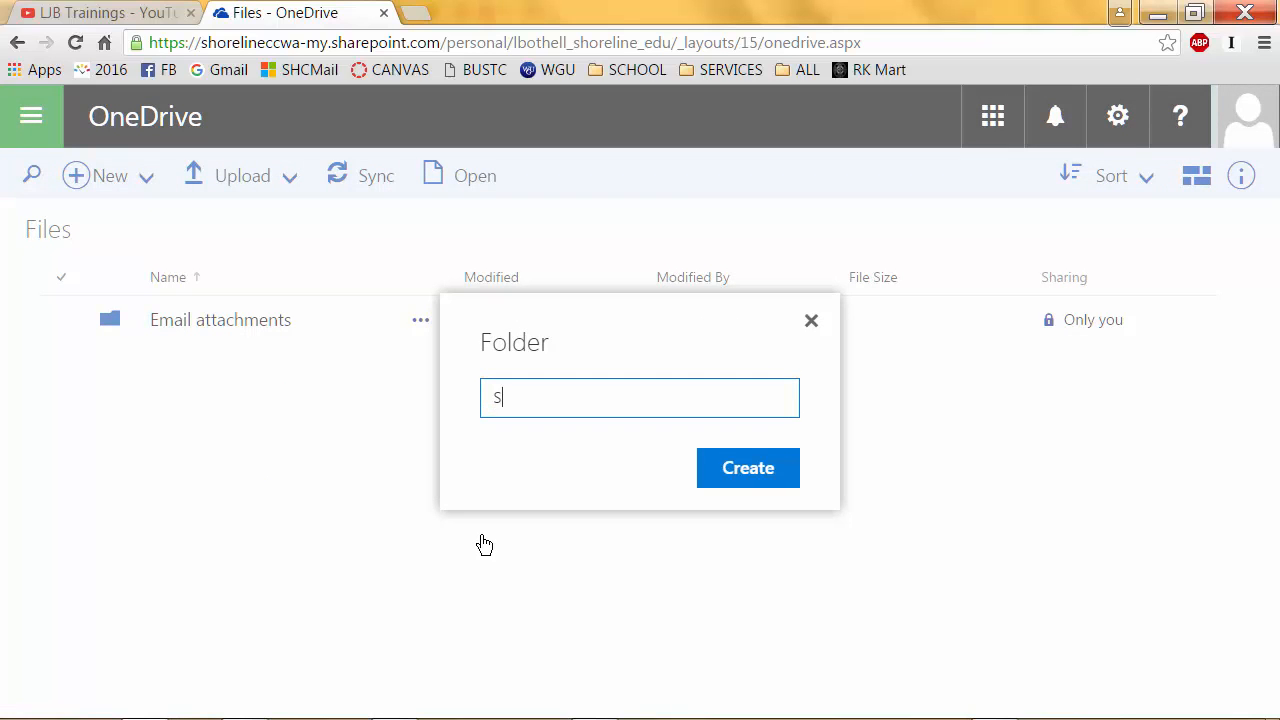
text(CHOOL)
click(738, 465)
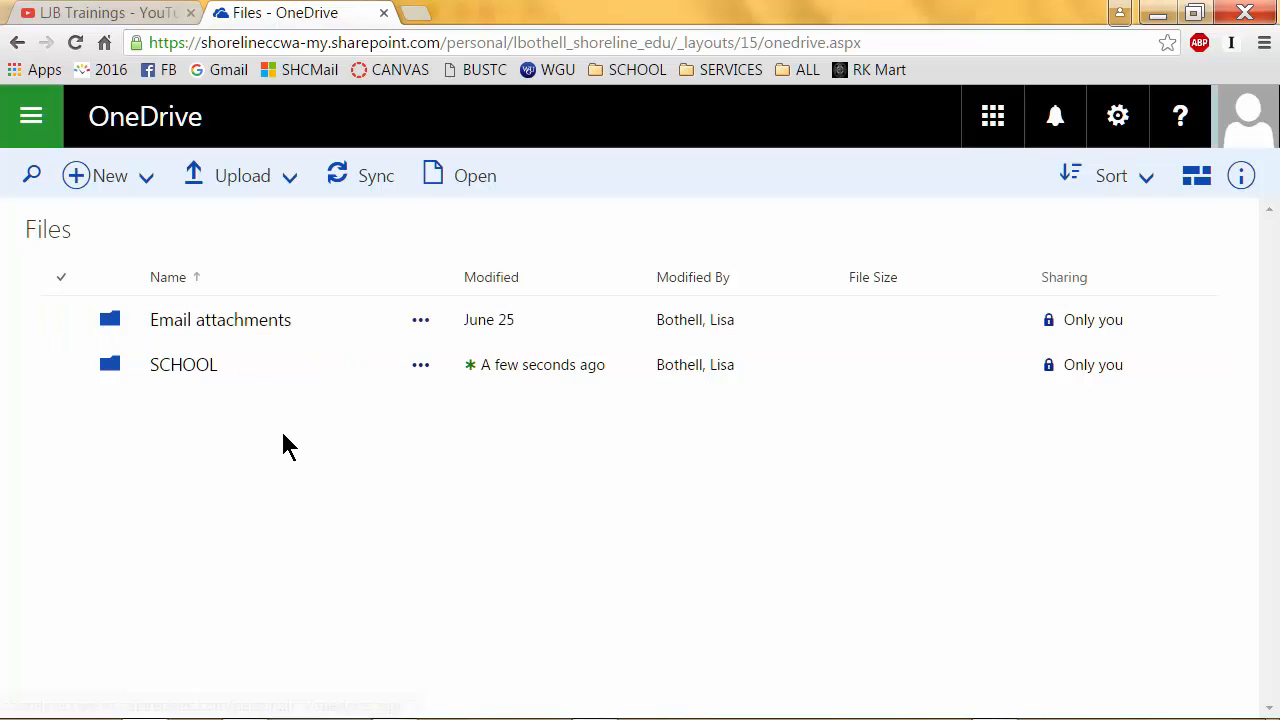
Step: Open the SCHOOL folder and create a subfolder named BT109 inside it
click(184, 366)
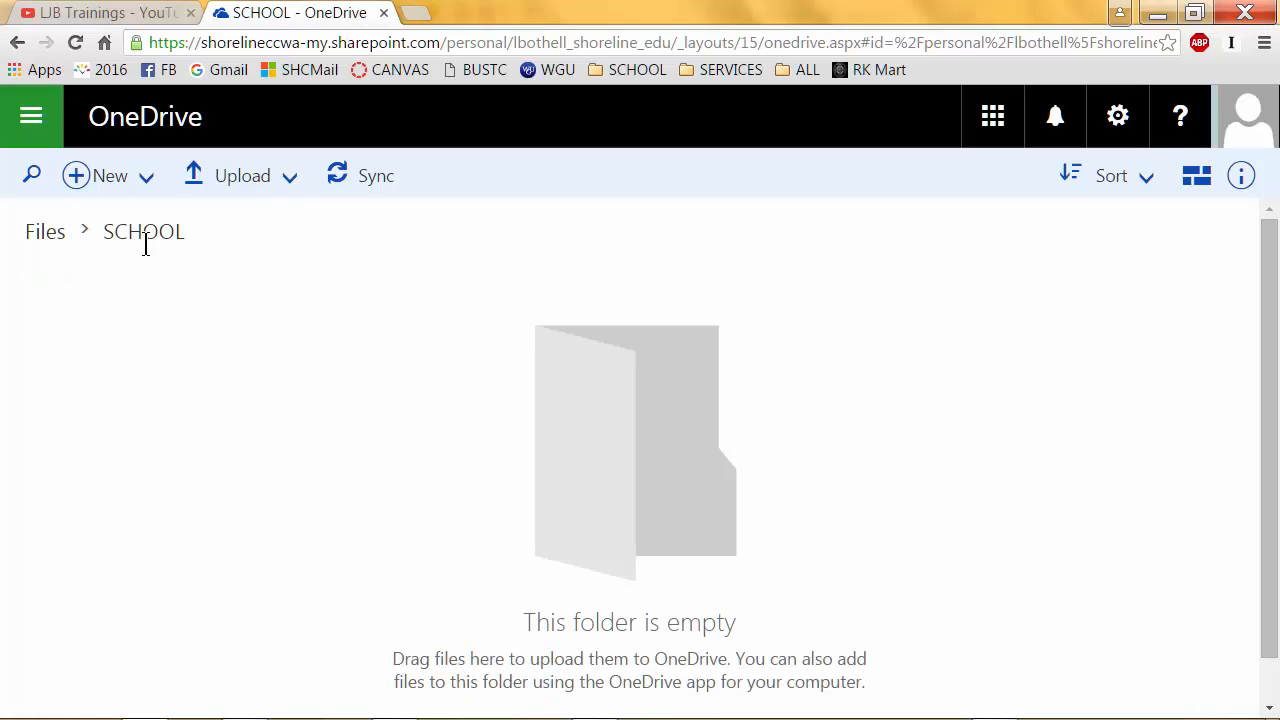
click(90, 175)
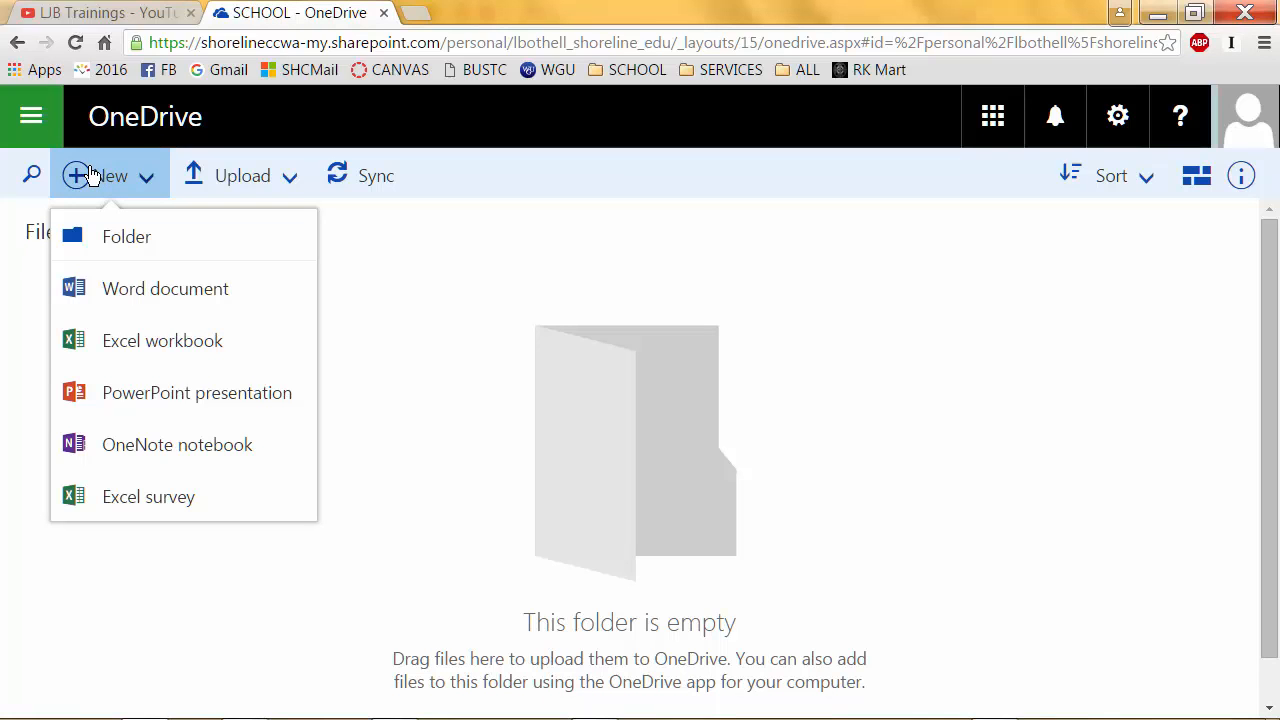
click(122, 248)
text(BT109)
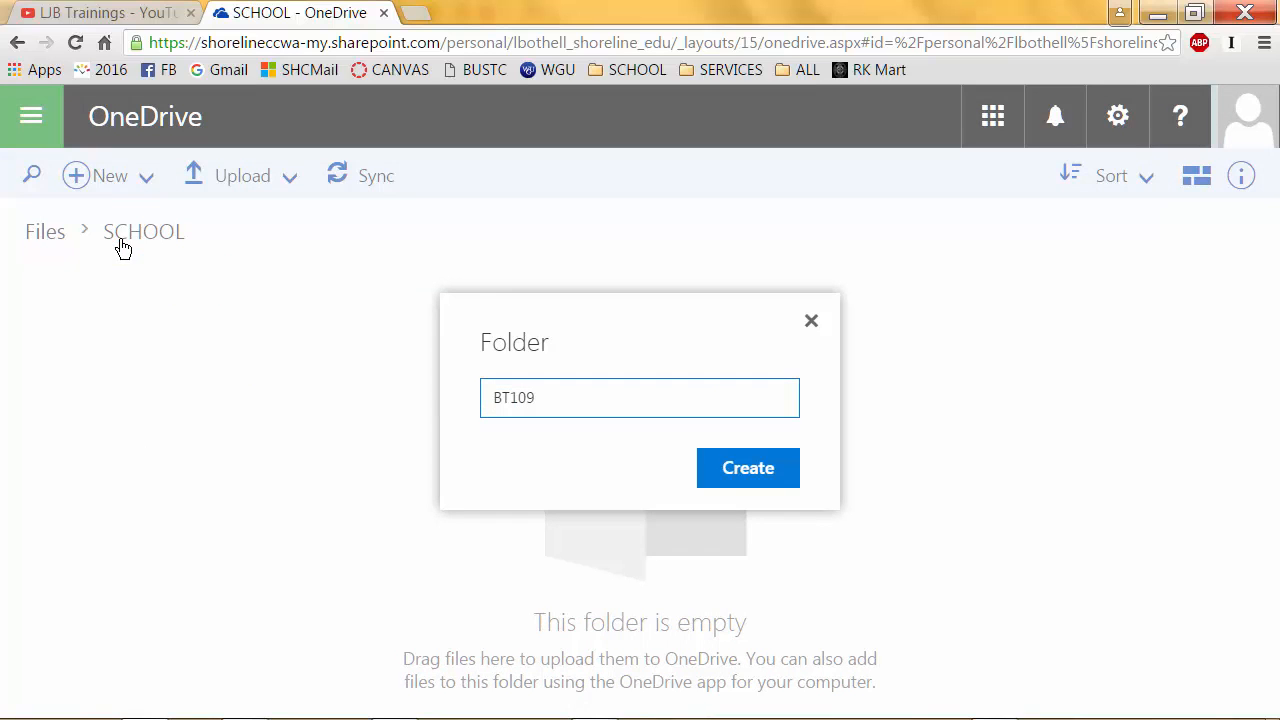
click(729, 484)
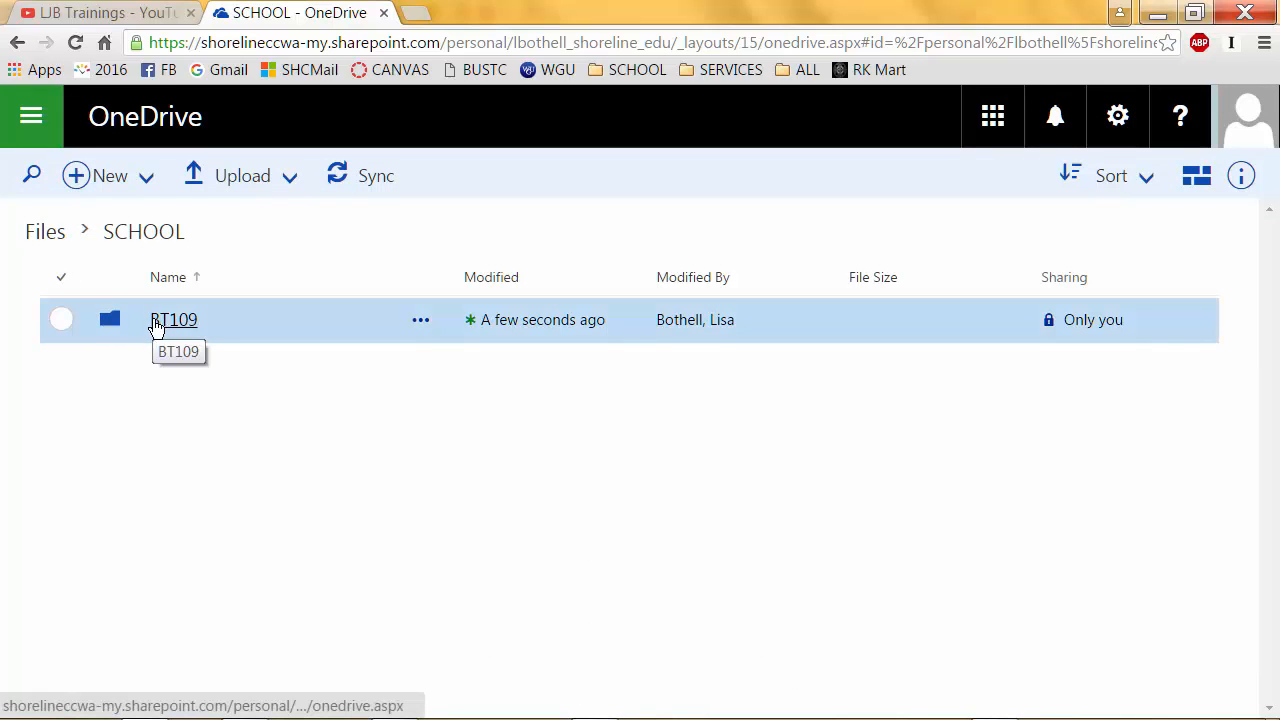
Step: Open the BT109 folder and create a subfolder named Typing inside it
click(175, 325)
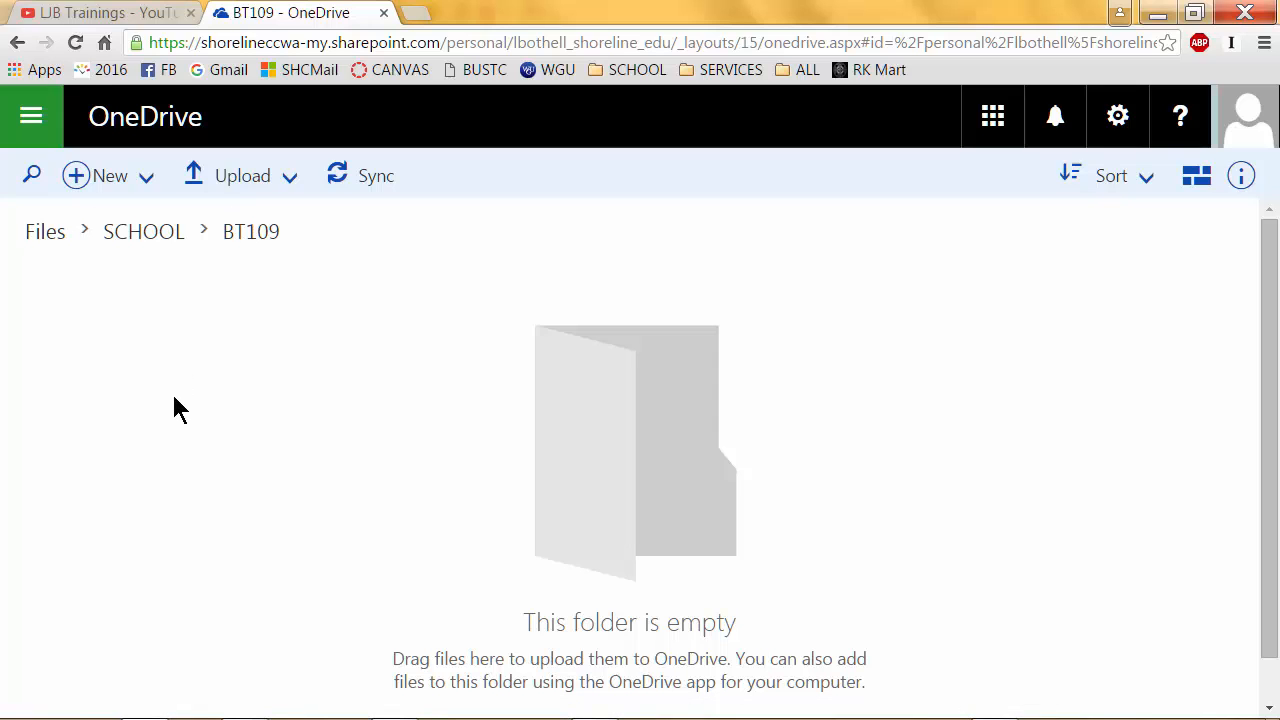
click(77, 175)
click(110, 237)
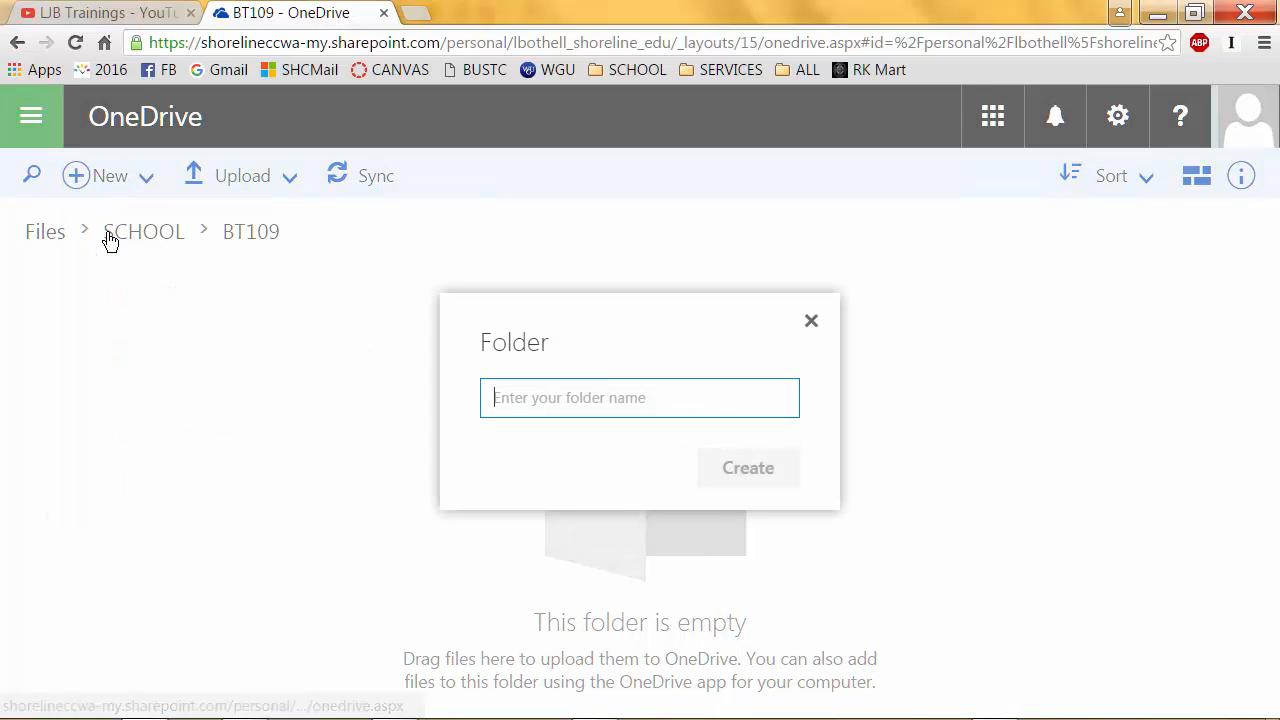
text(Typing)
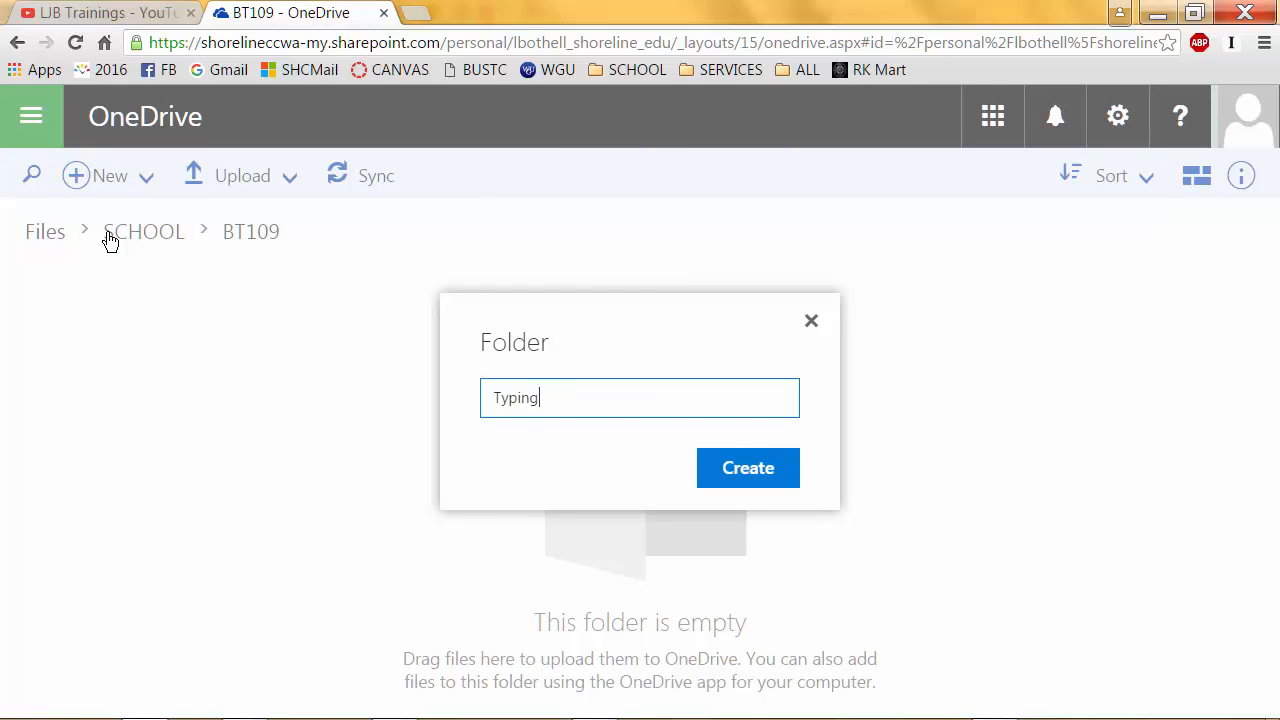
key(Return)
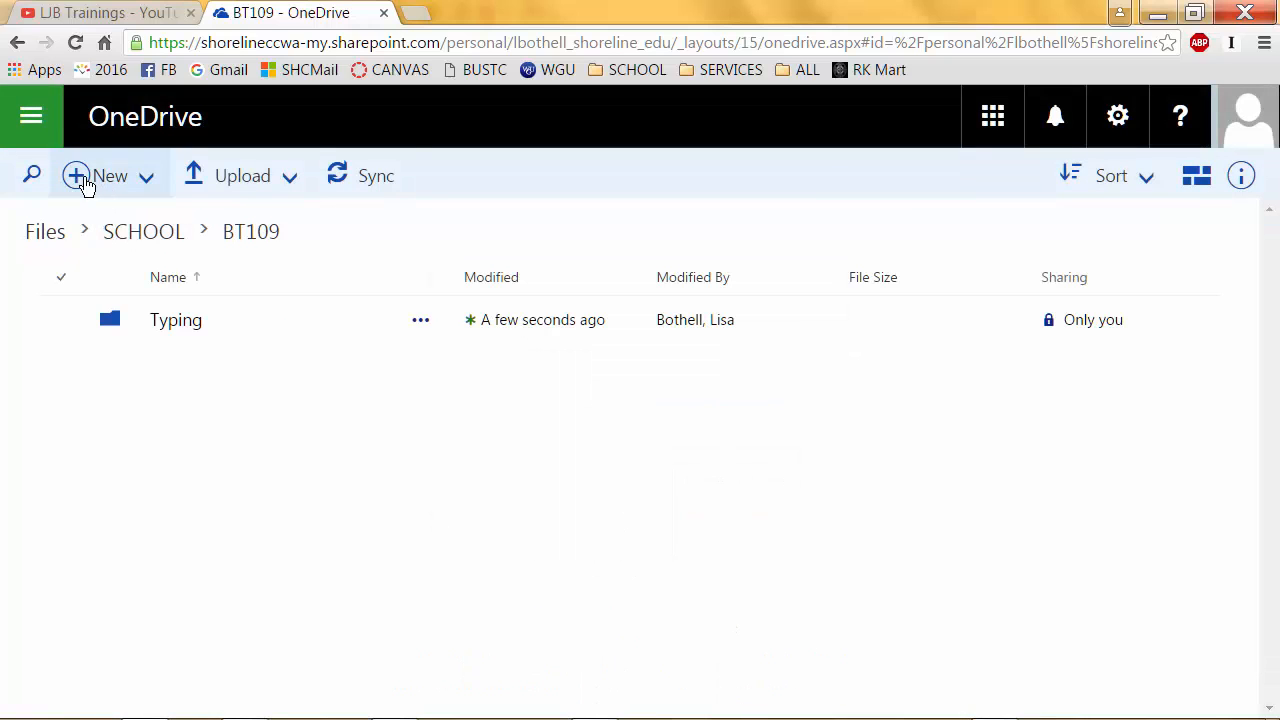
Step: Create another subfolder in BT109 named Word
click(86, 180)
click(108, 234)
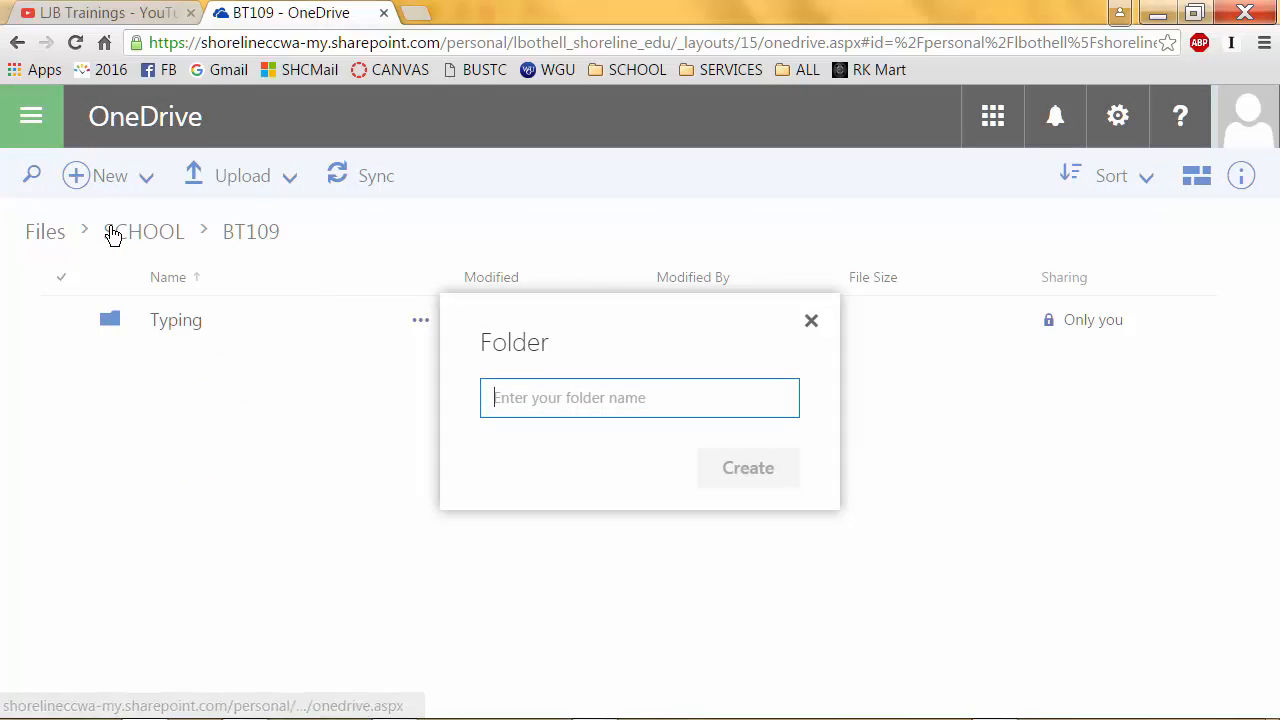
text(Word)
key(Return)
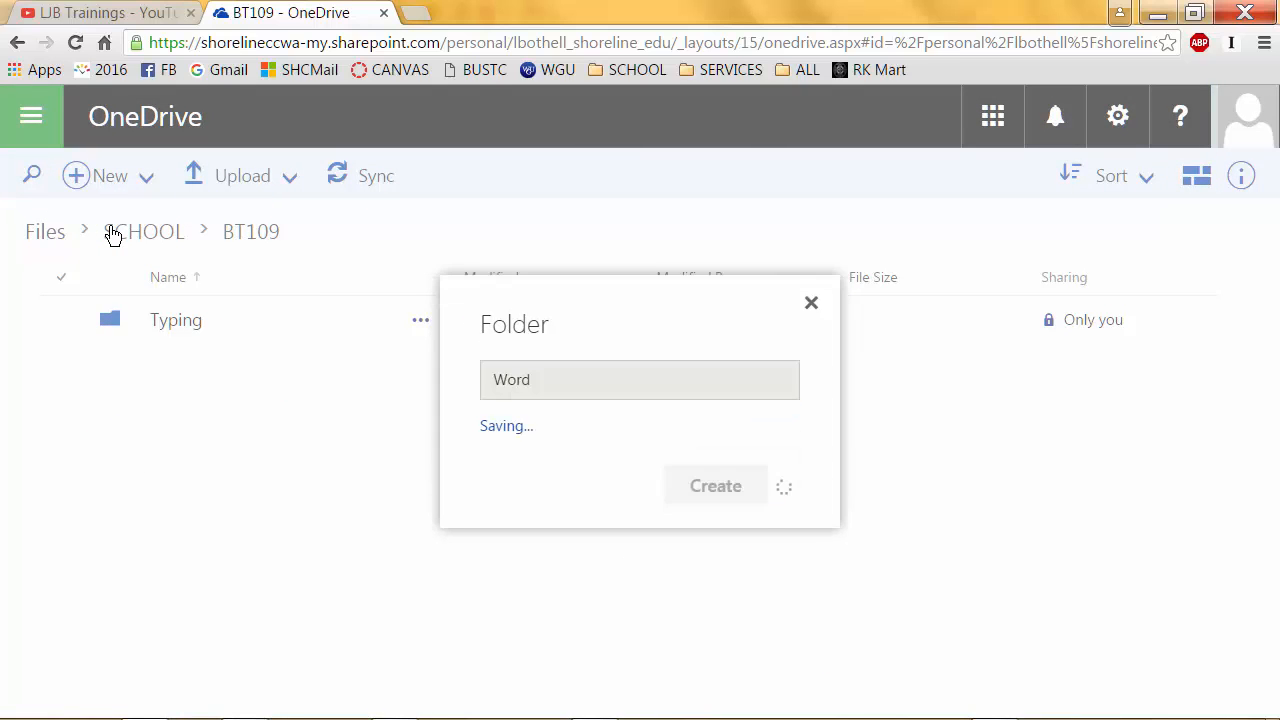
Step: Add a subfolder named Career to the BT109 folder
click(106, 177)
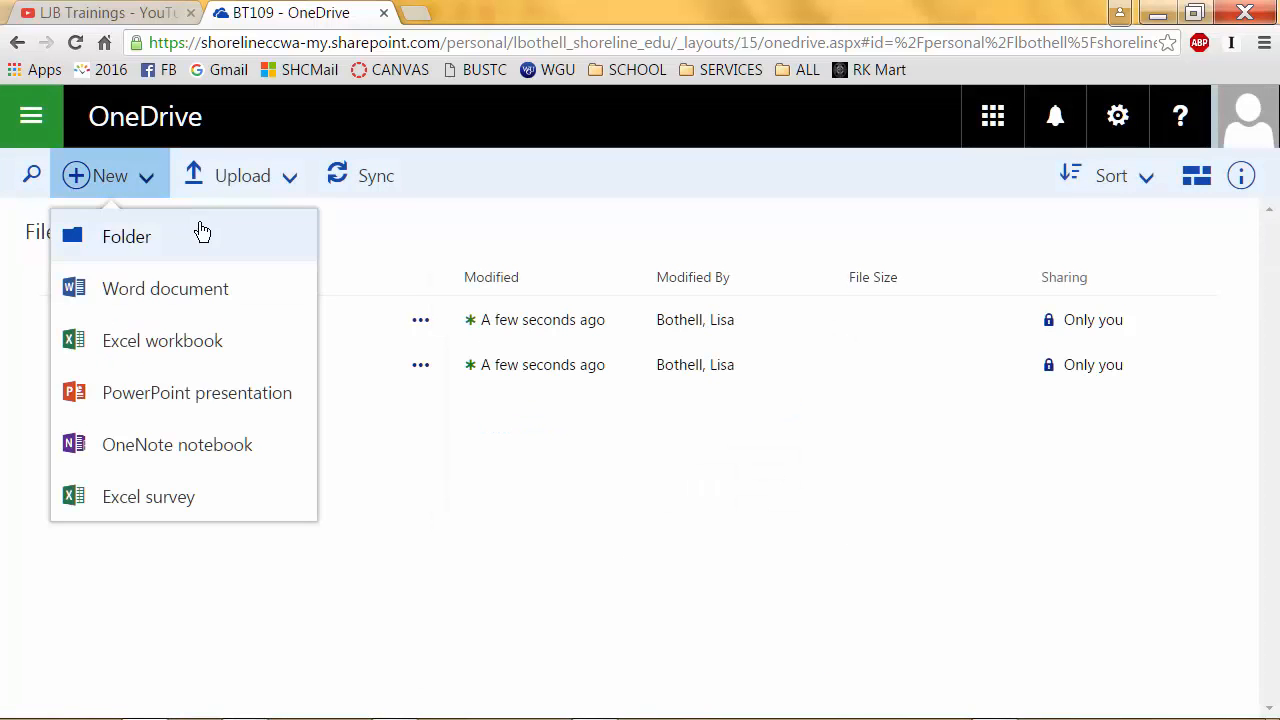
click(121, 252)
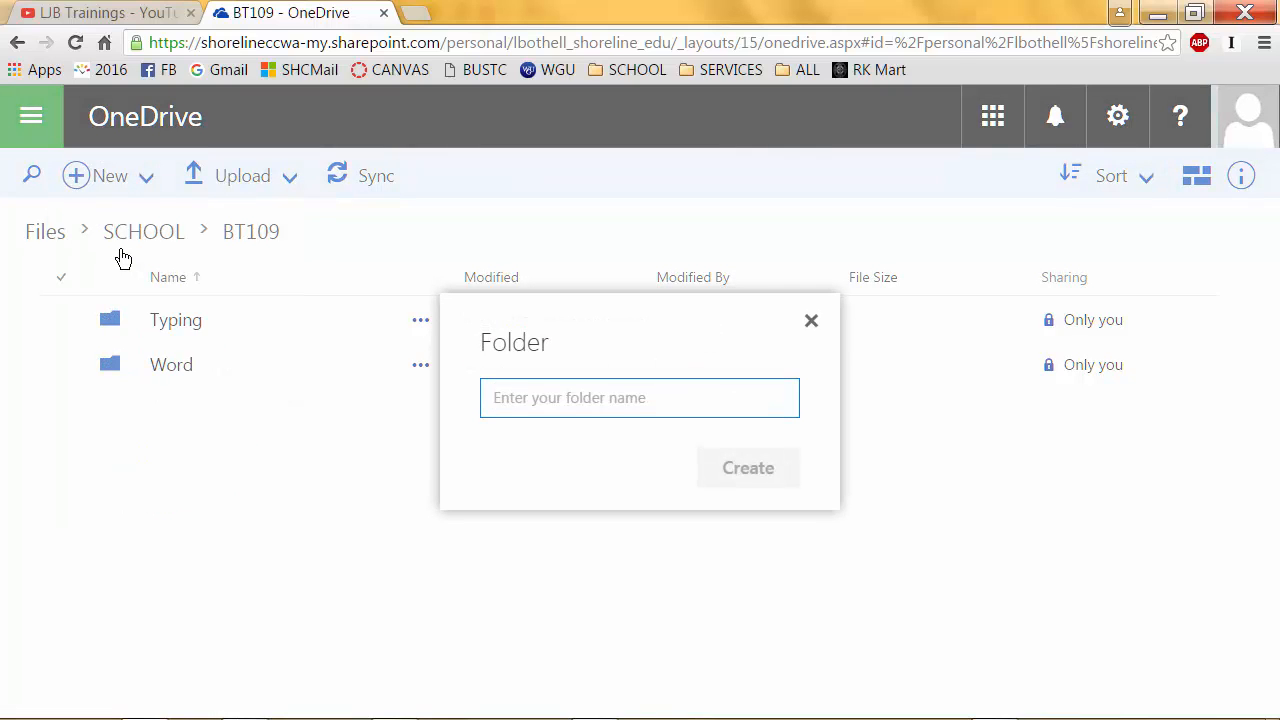
text(Career)
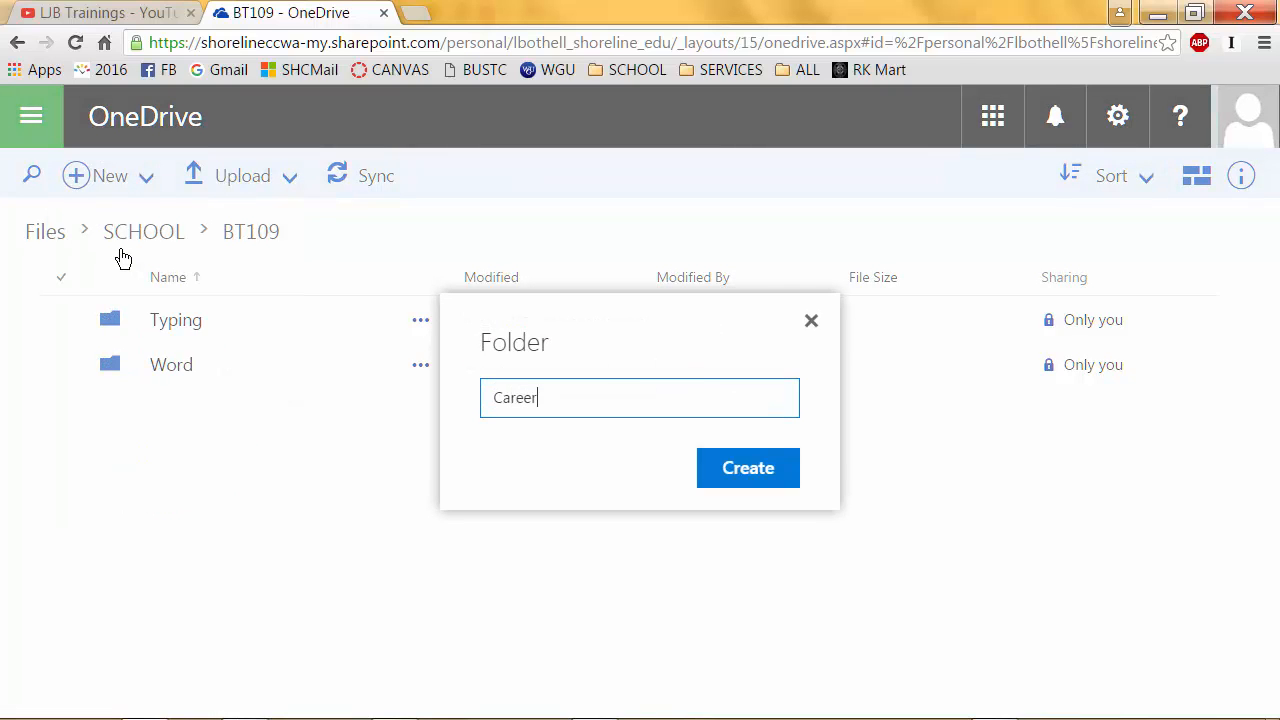
key(Return)
Step: Add a subfolder named Degree to the BT109 folder
click(104, 182)
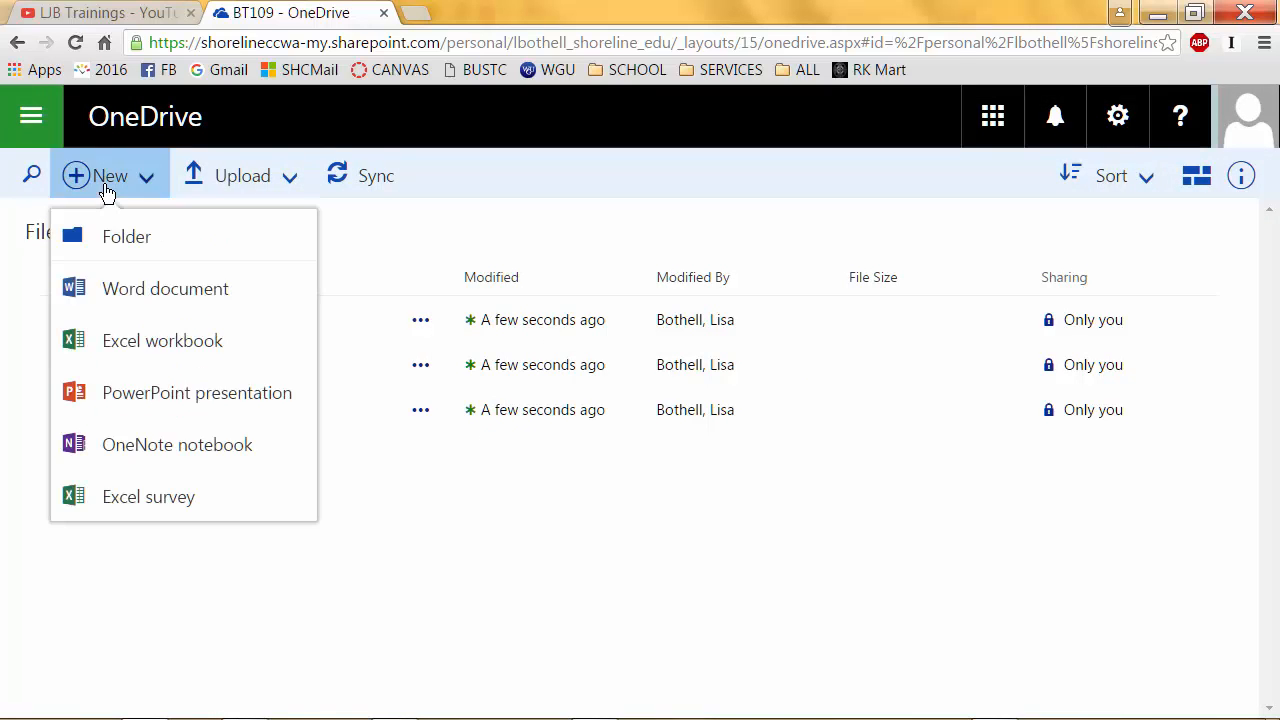
click(118, 238)
text(D)
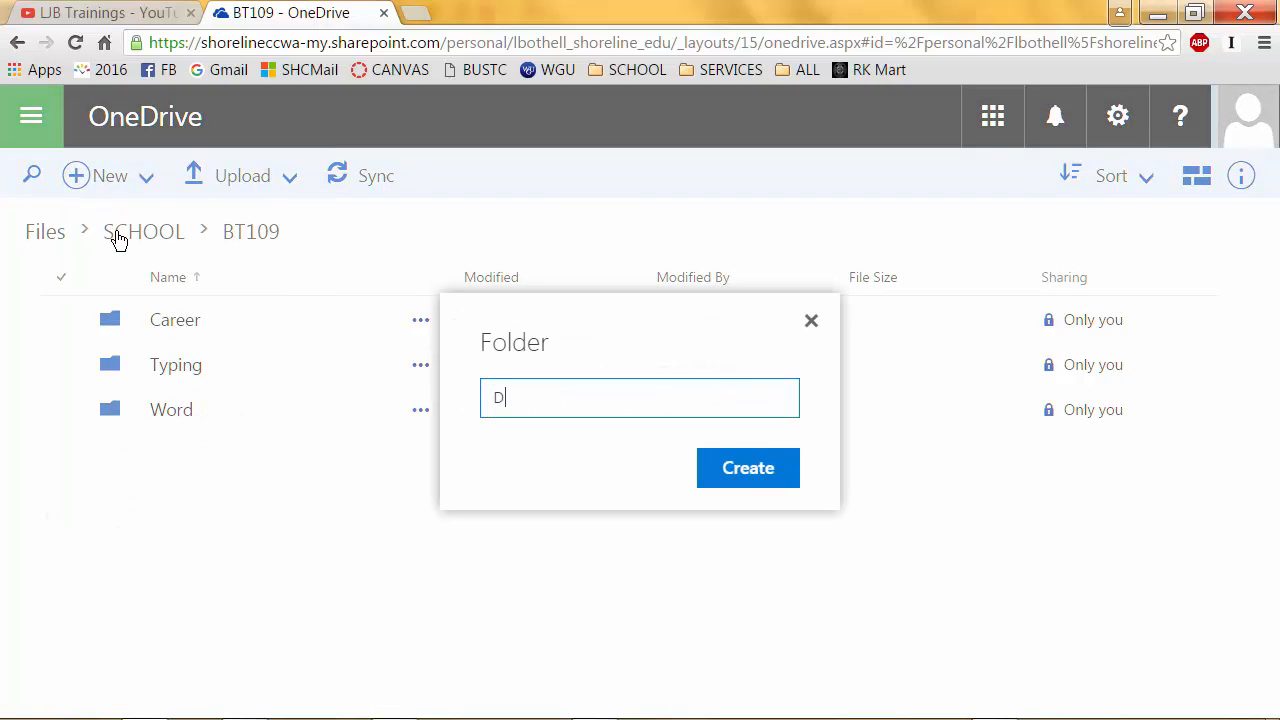
text(egree)
key(Return)
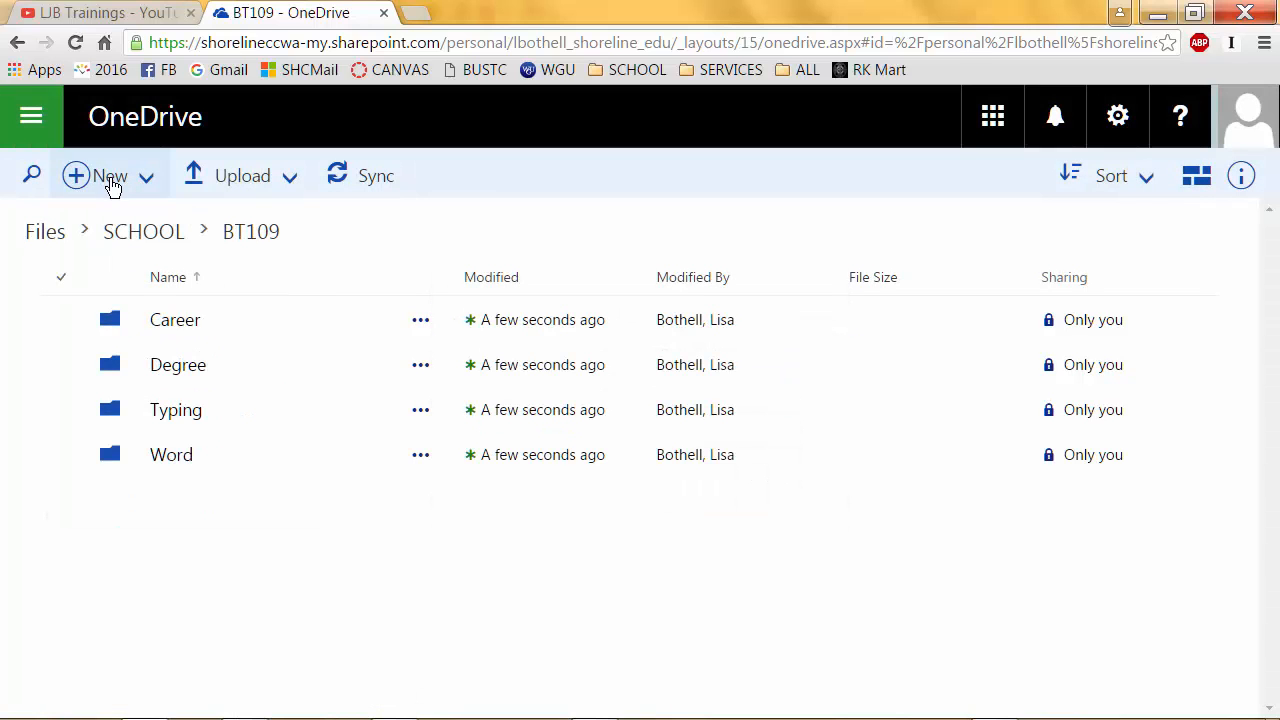
Step: Add a subfolder named Misc to the BT109 folder
click(113, 187)
click(124, 239)
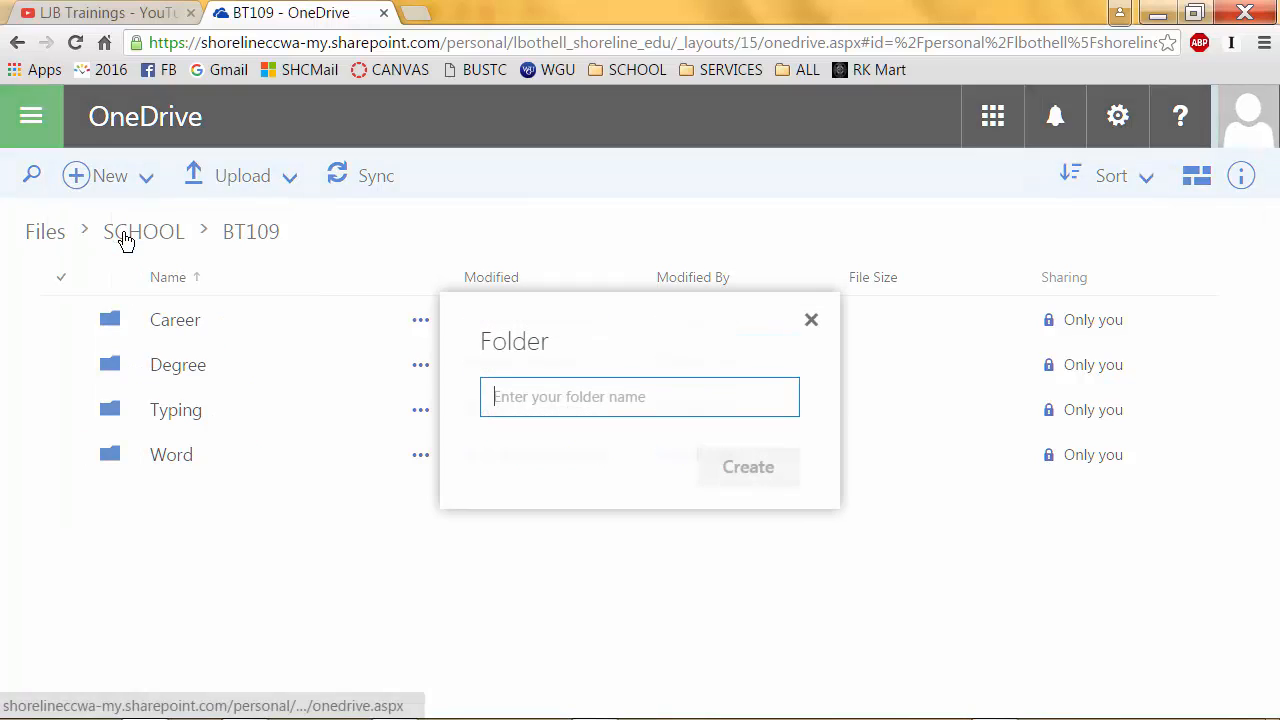
text(Misc)
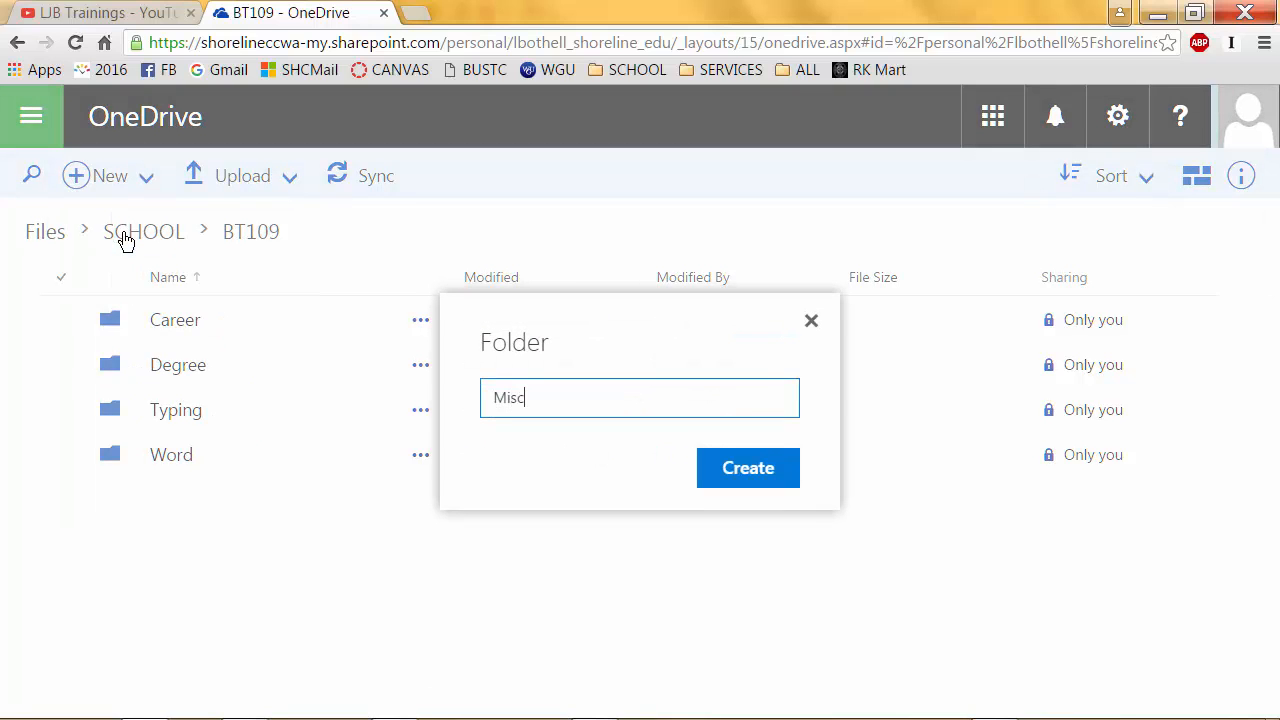
click(746, 474)
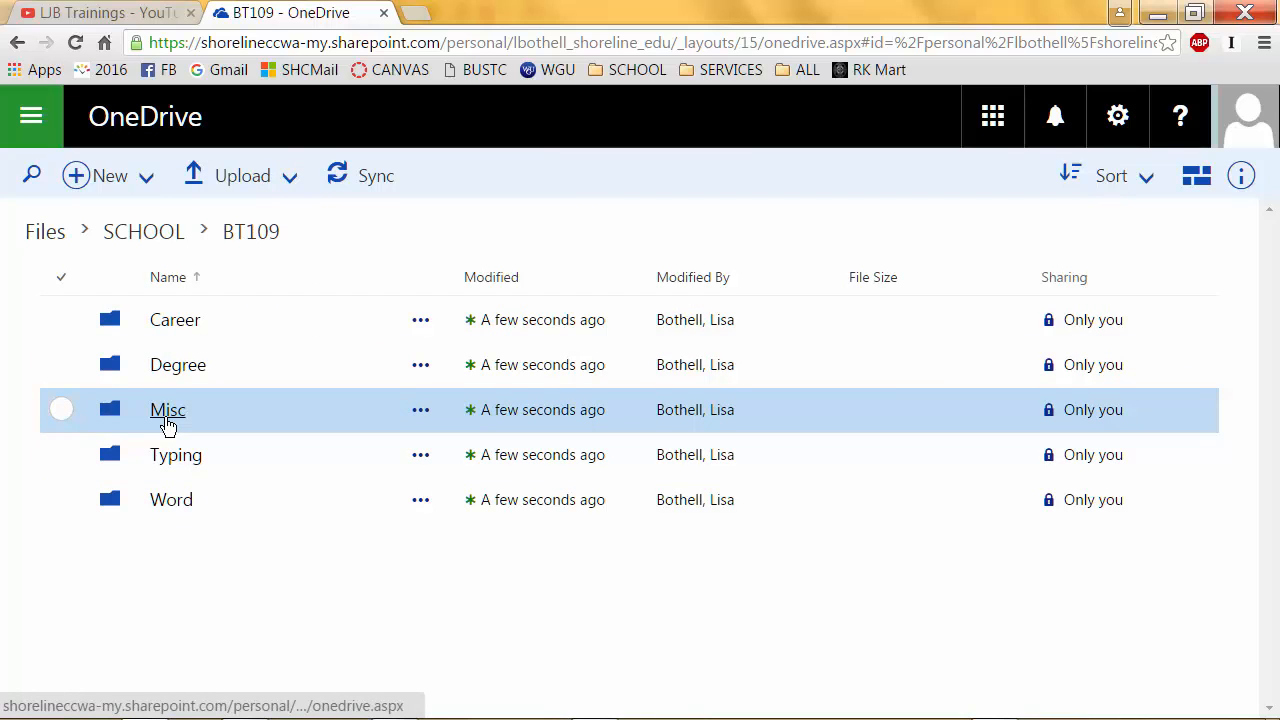
Step: Upload the image bookcover.jpg from the computer's BT293 images folder into the Misc folder of BT109
click(166, 418)
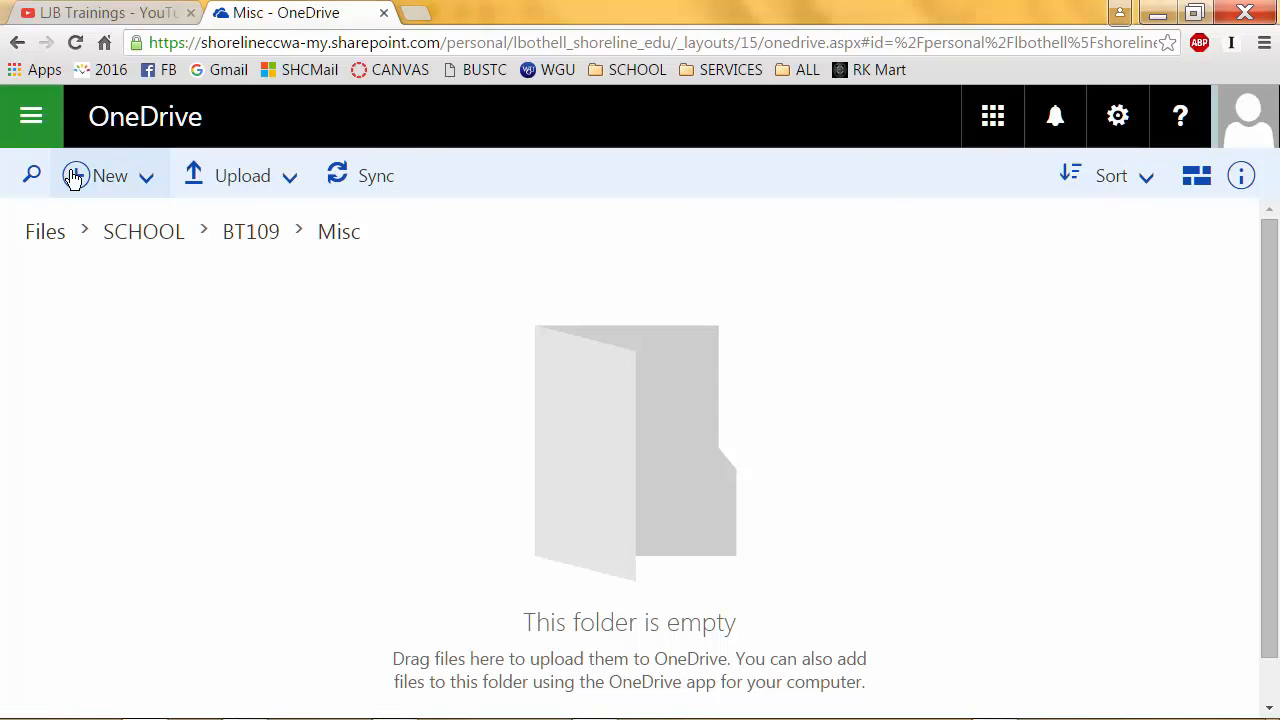
click(234, 187)
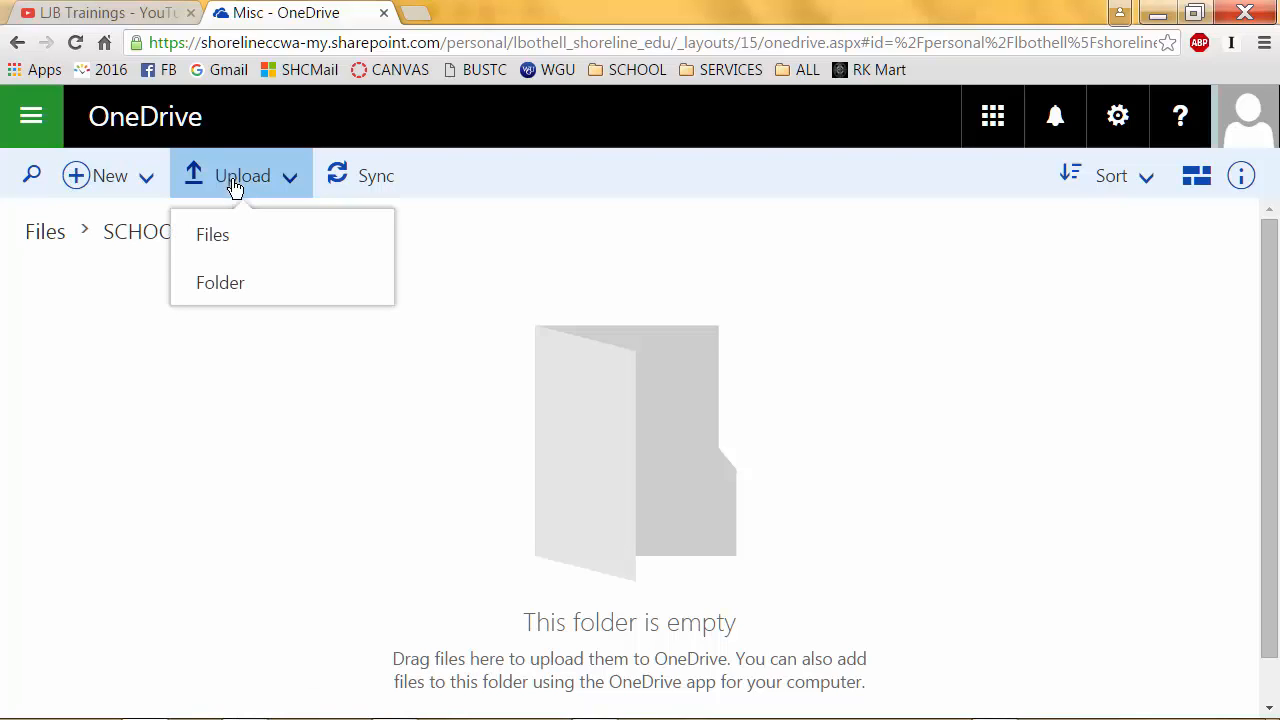
click(221, 242)
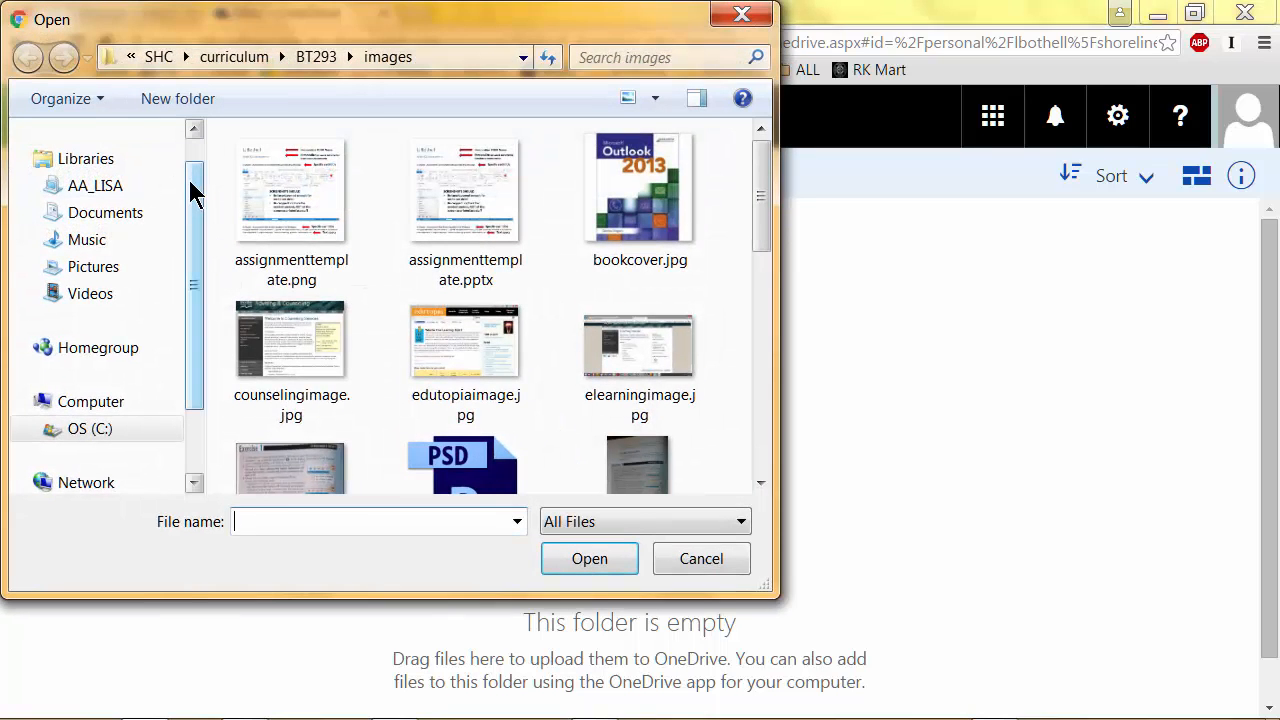
drag(191, 188, 196, 160)
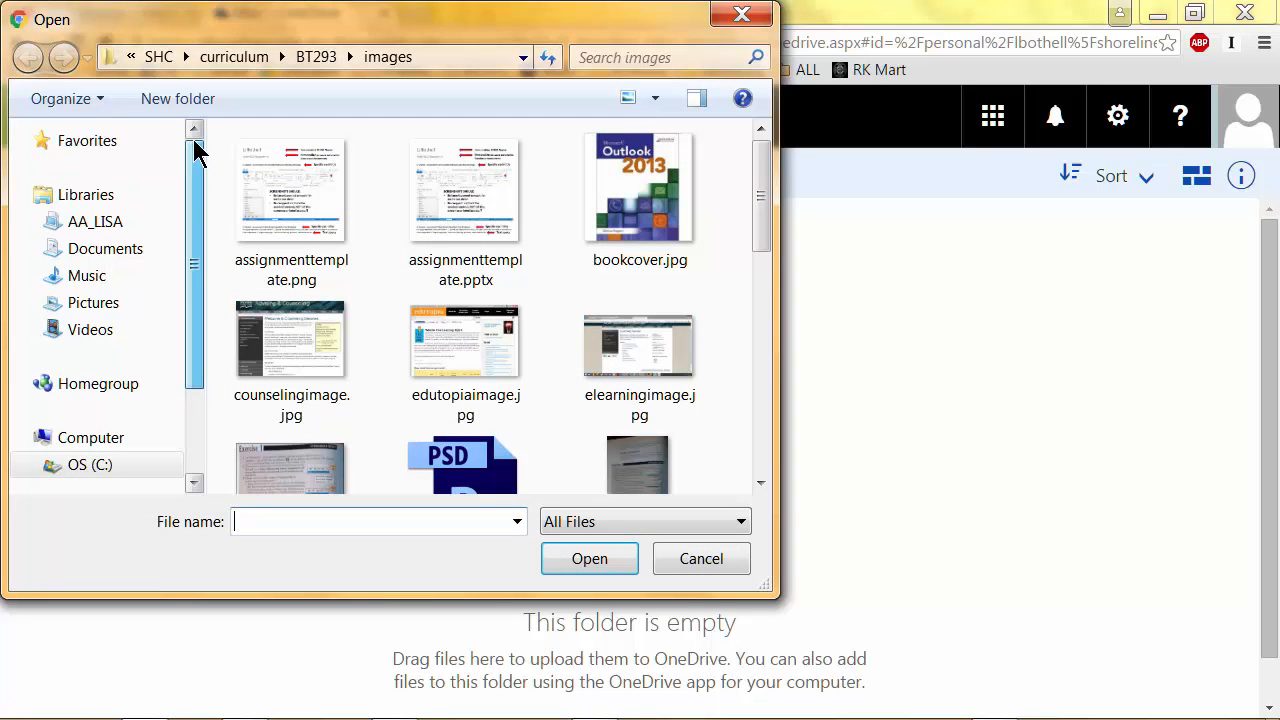
click(660, 185)
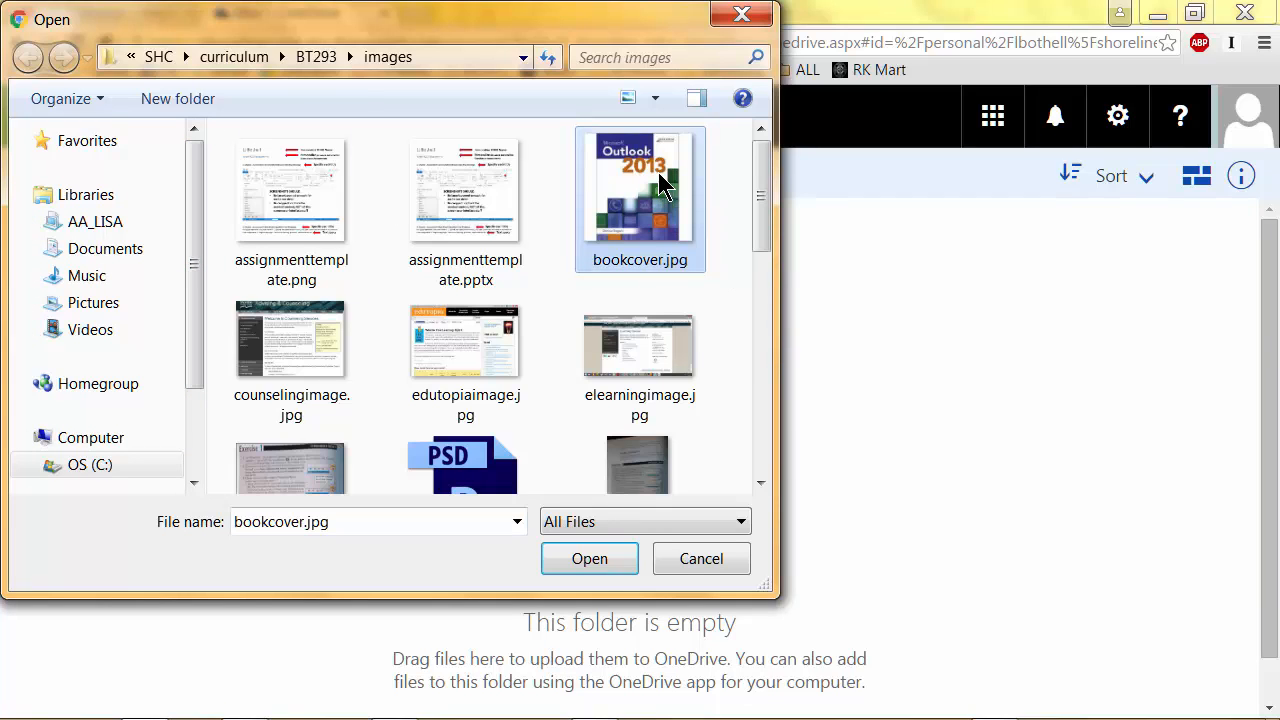
click(608, 558)
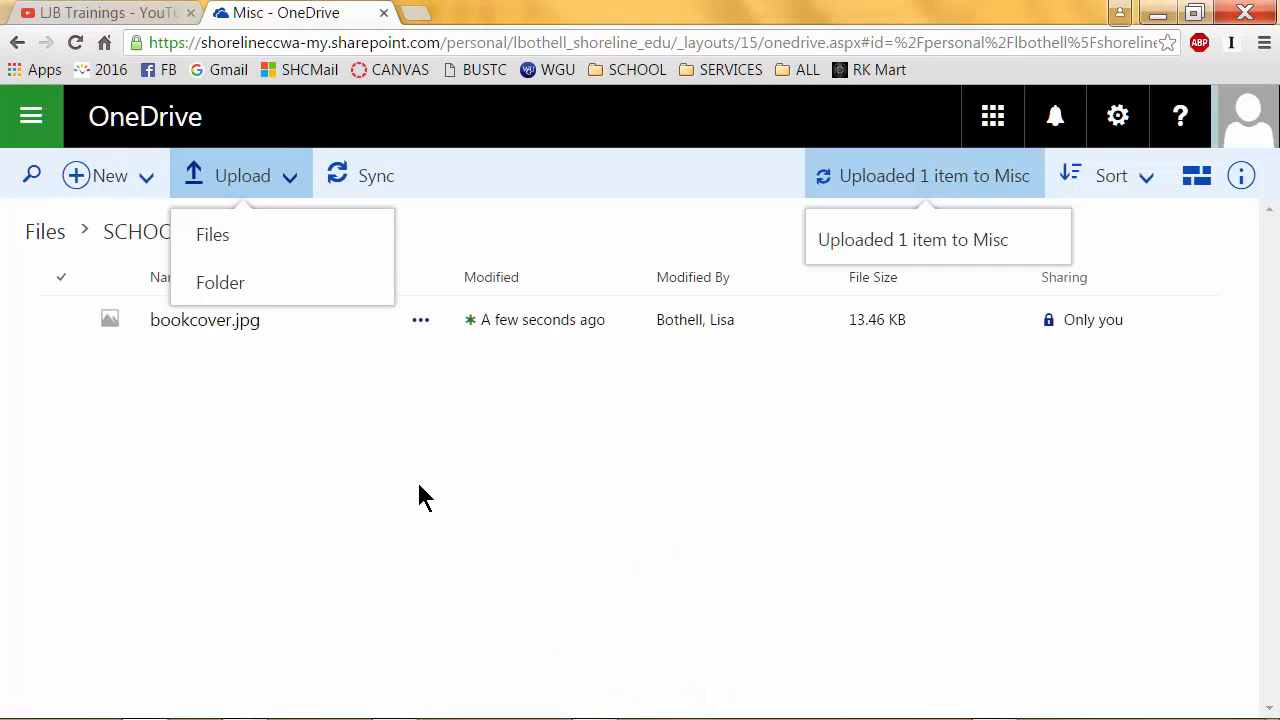
click(249, 370)
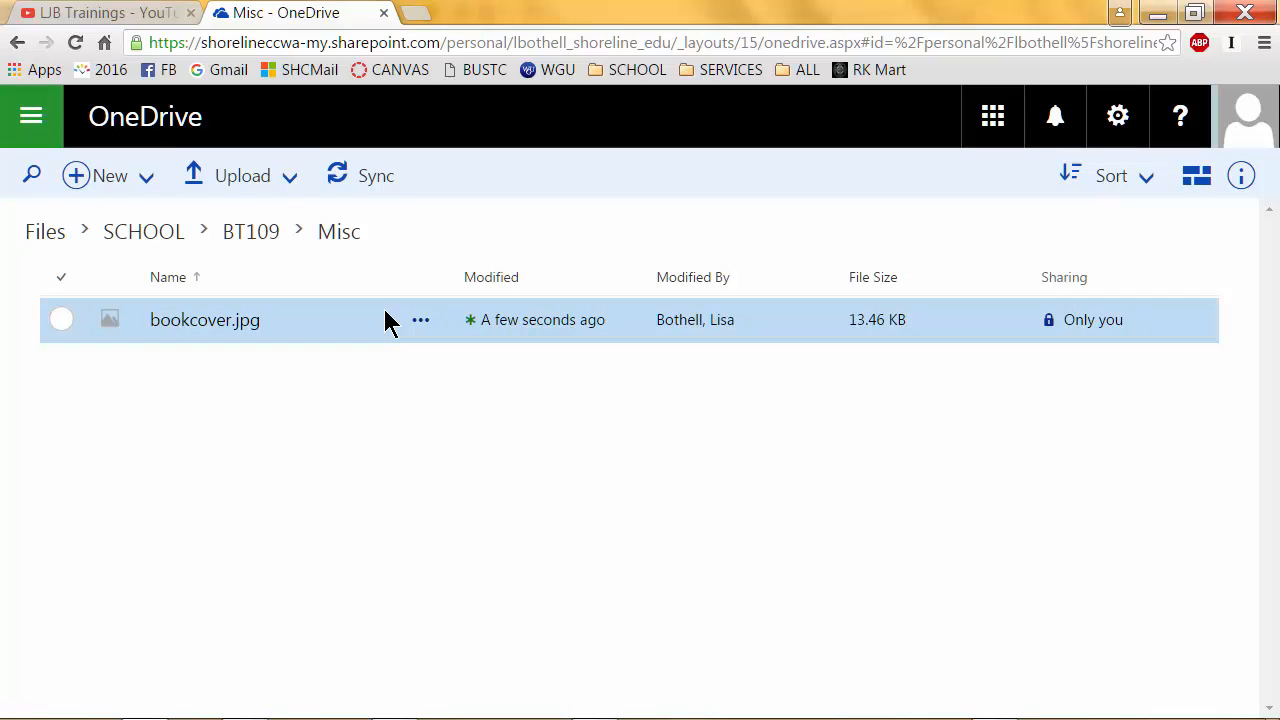
click(75, 42)
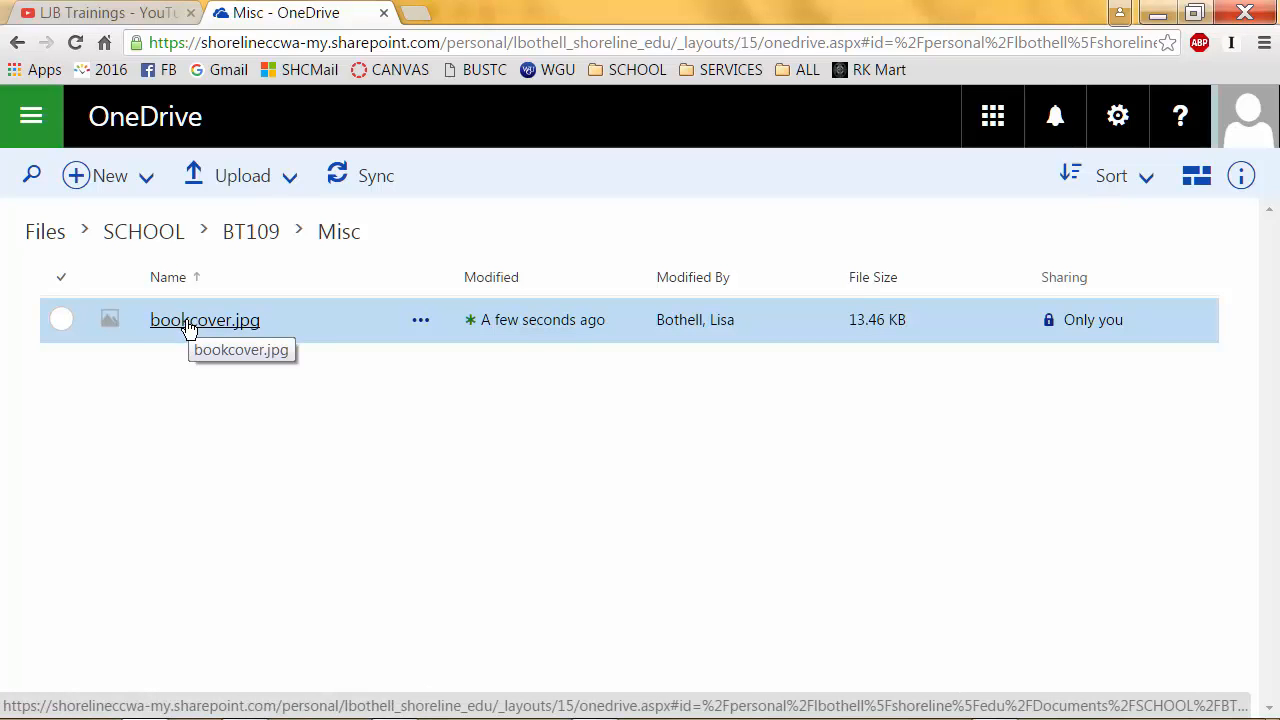
Step: Rename the uploaded bookcover image in the Misc folder to Outlook2013_bookcover and save the new name
click(57, 315)
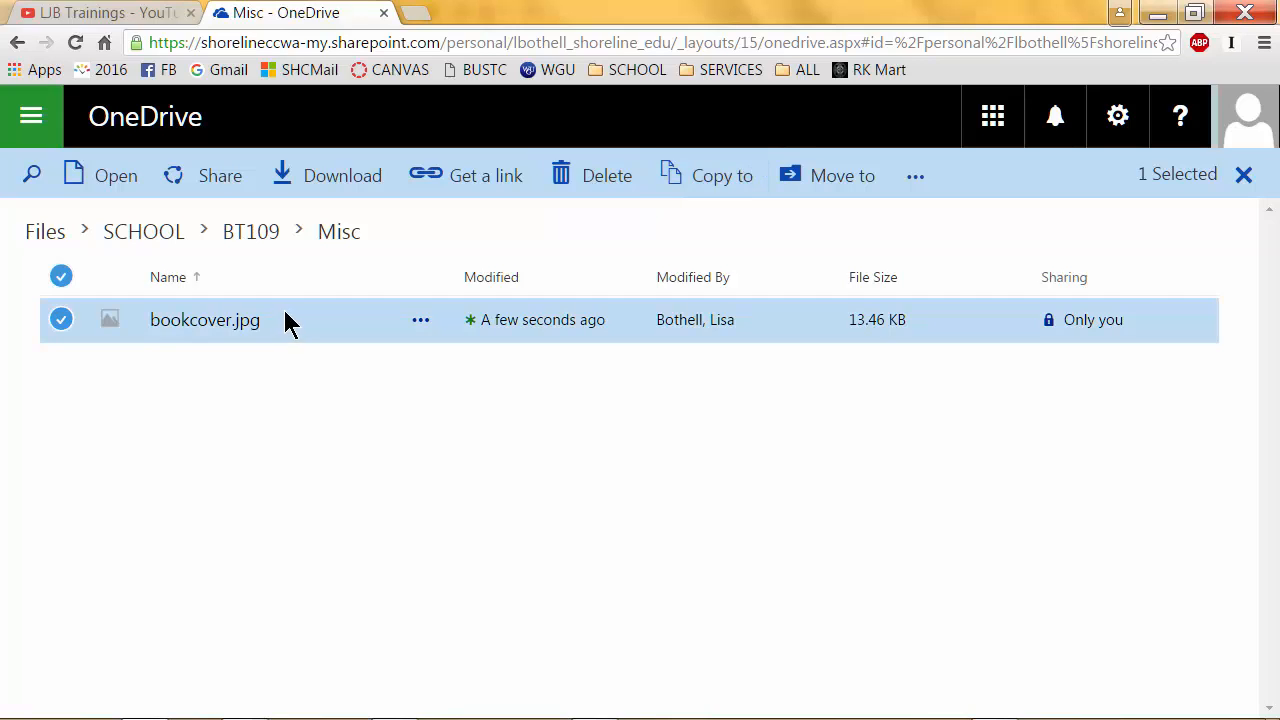
click(916, 182)
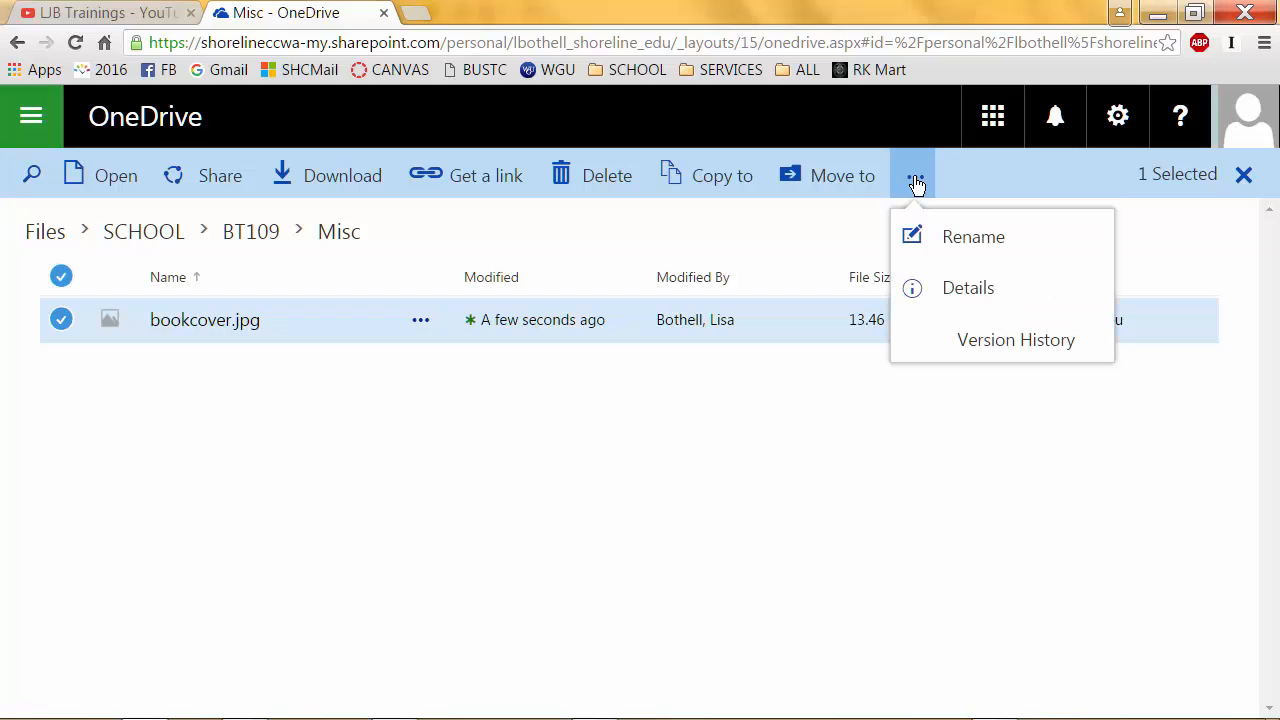
click(954, 249)
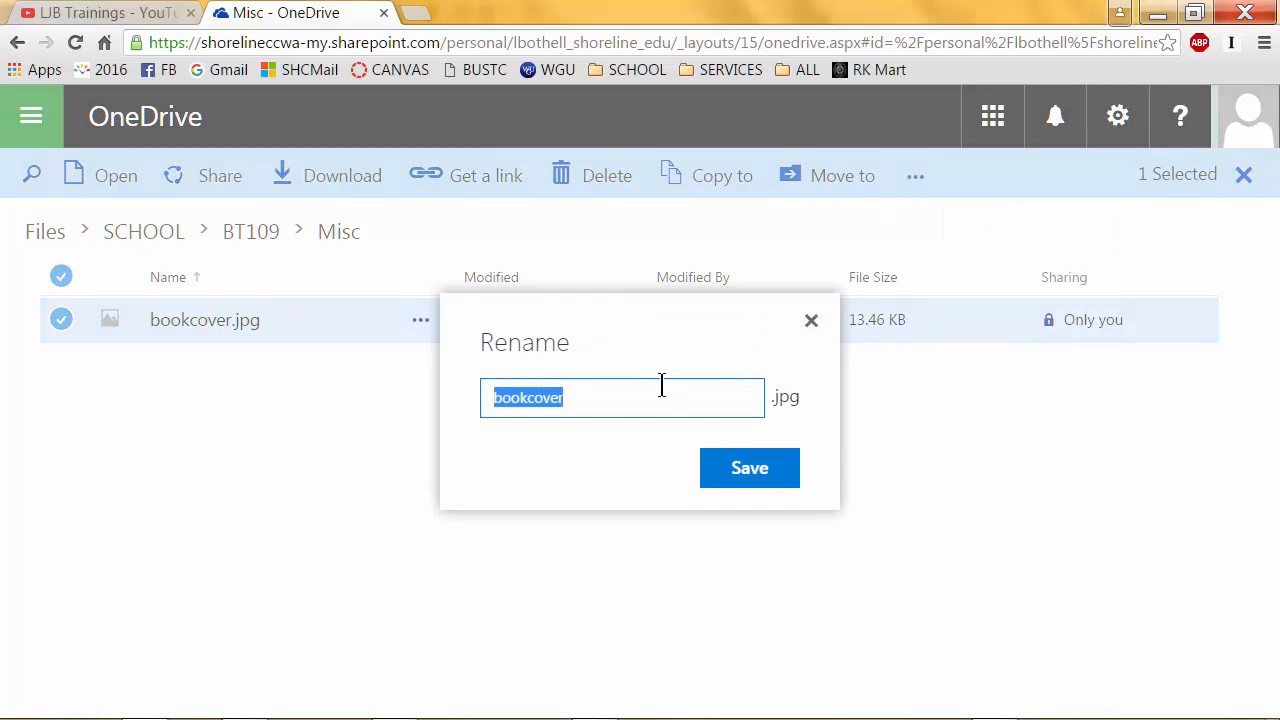
click(493, 397)
text(Outlook)
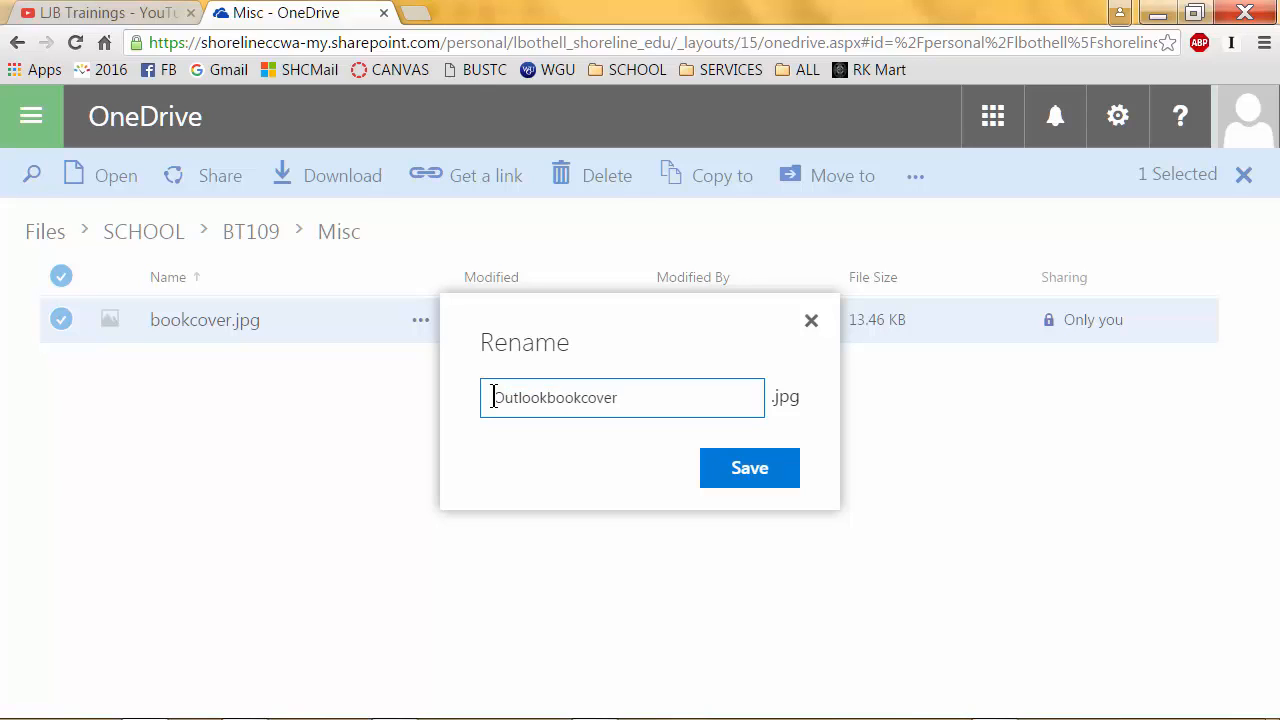
text(2013_)
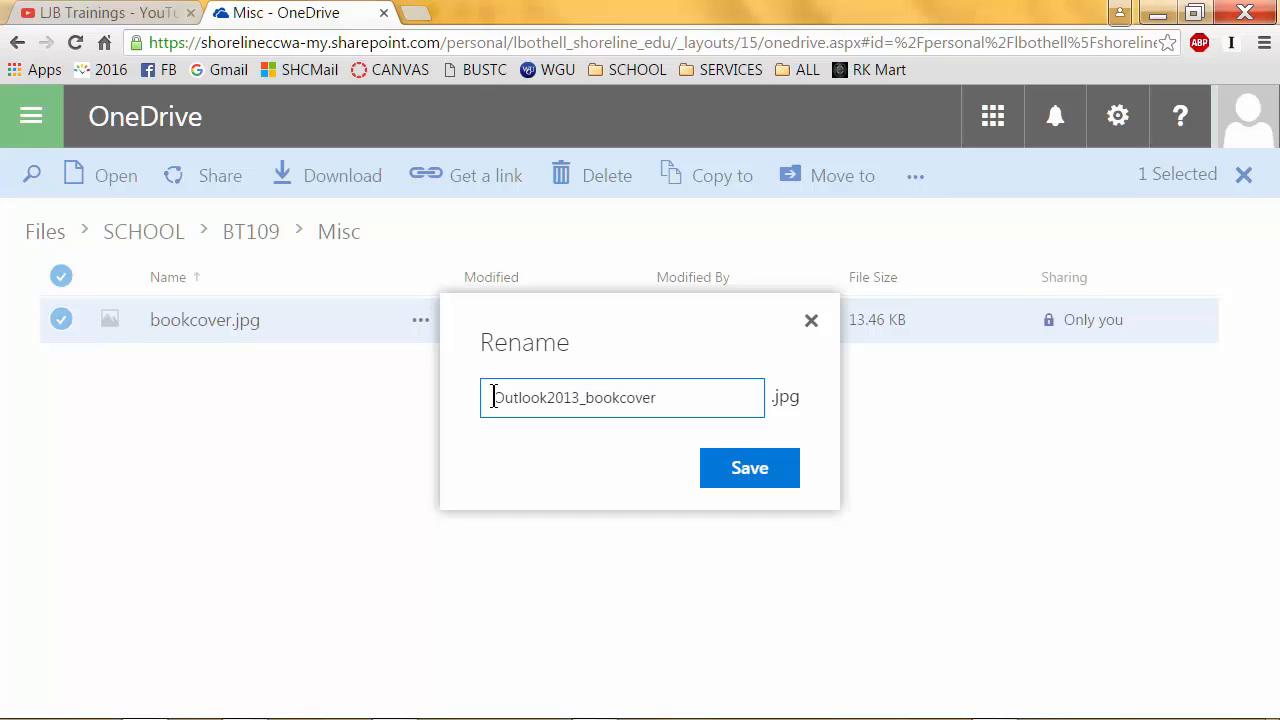
click(735, 478)
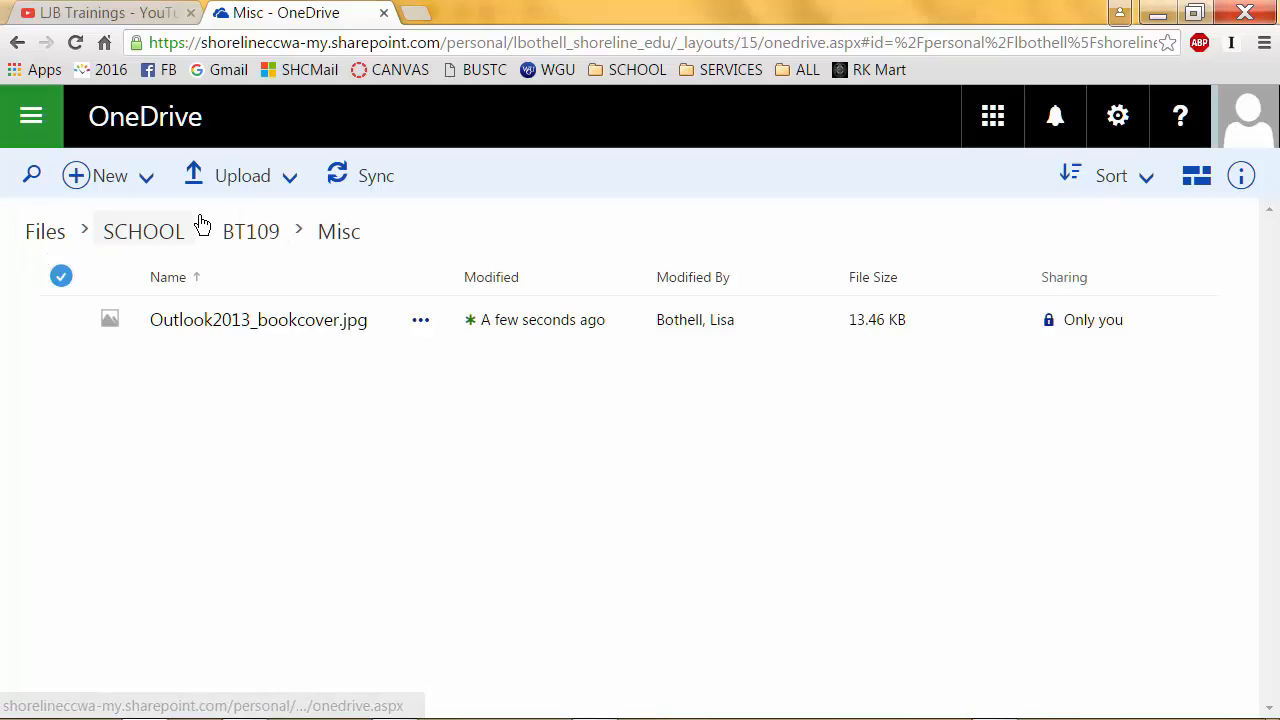
Step: Go back up to the SCHOOL folder and create a new class folder named BT293 in it
click(266, 235)
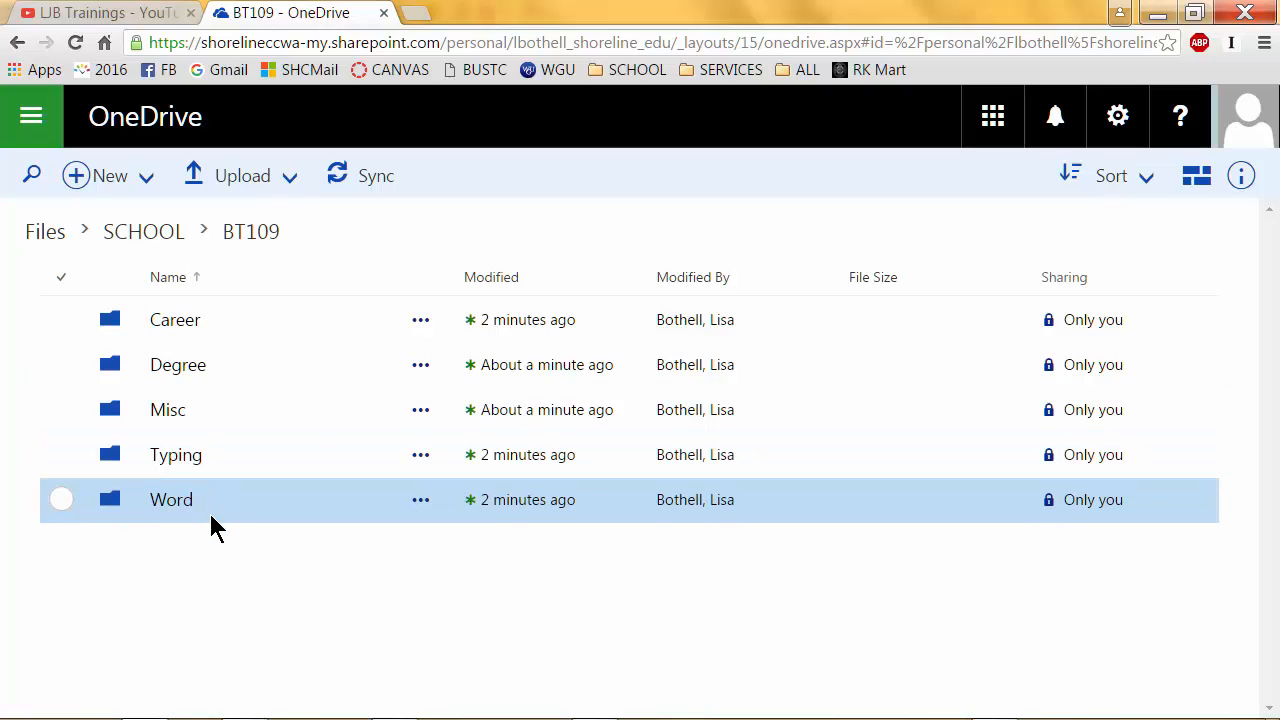
click(146, 233)
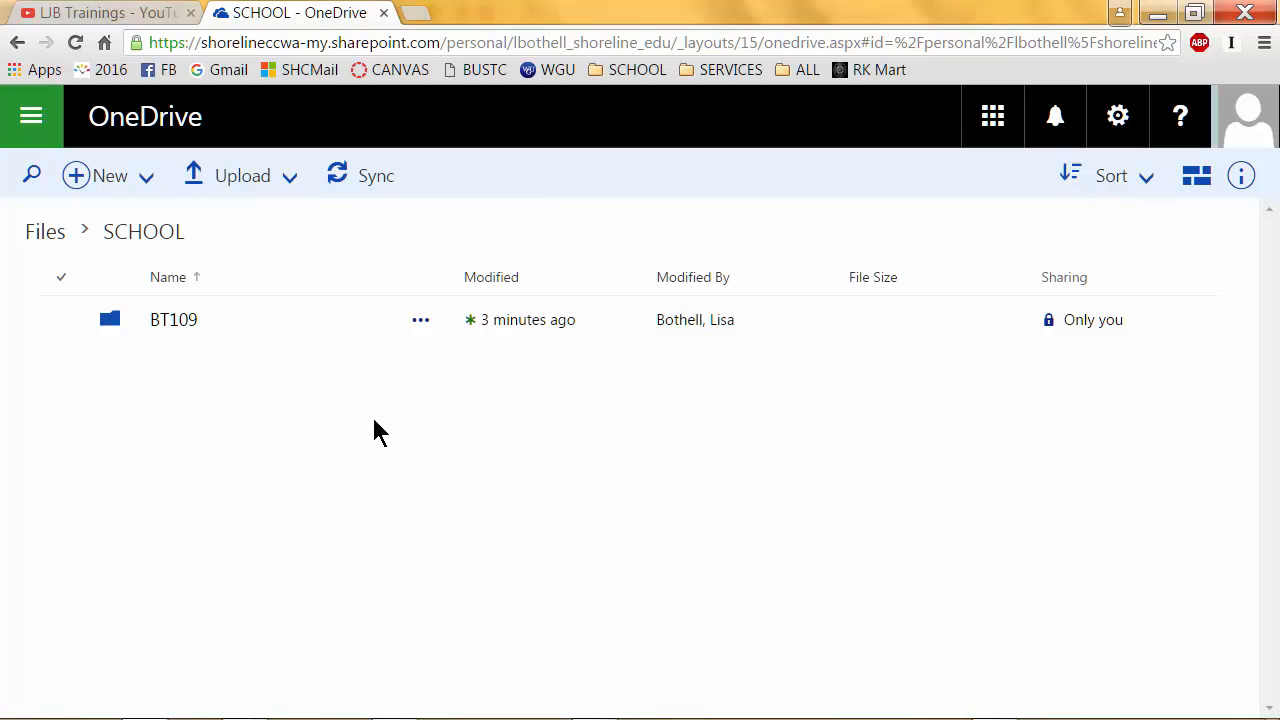
click(100, 178)
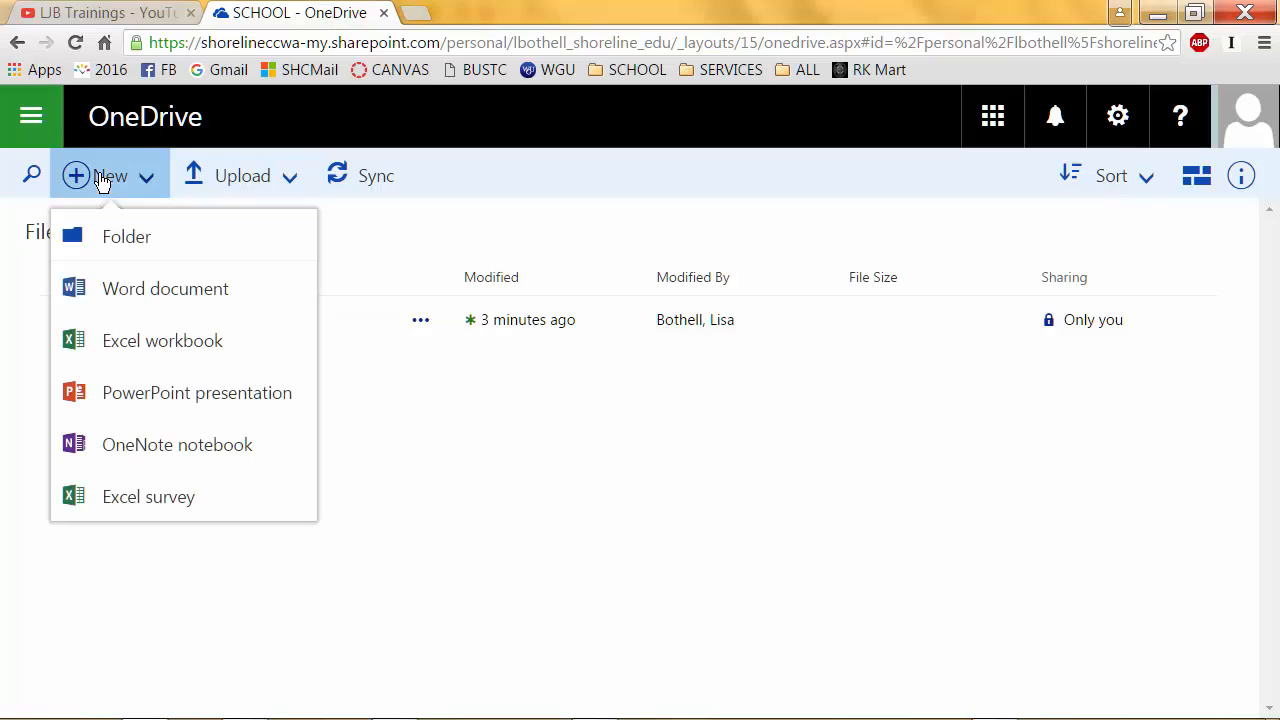
click(114, 249)
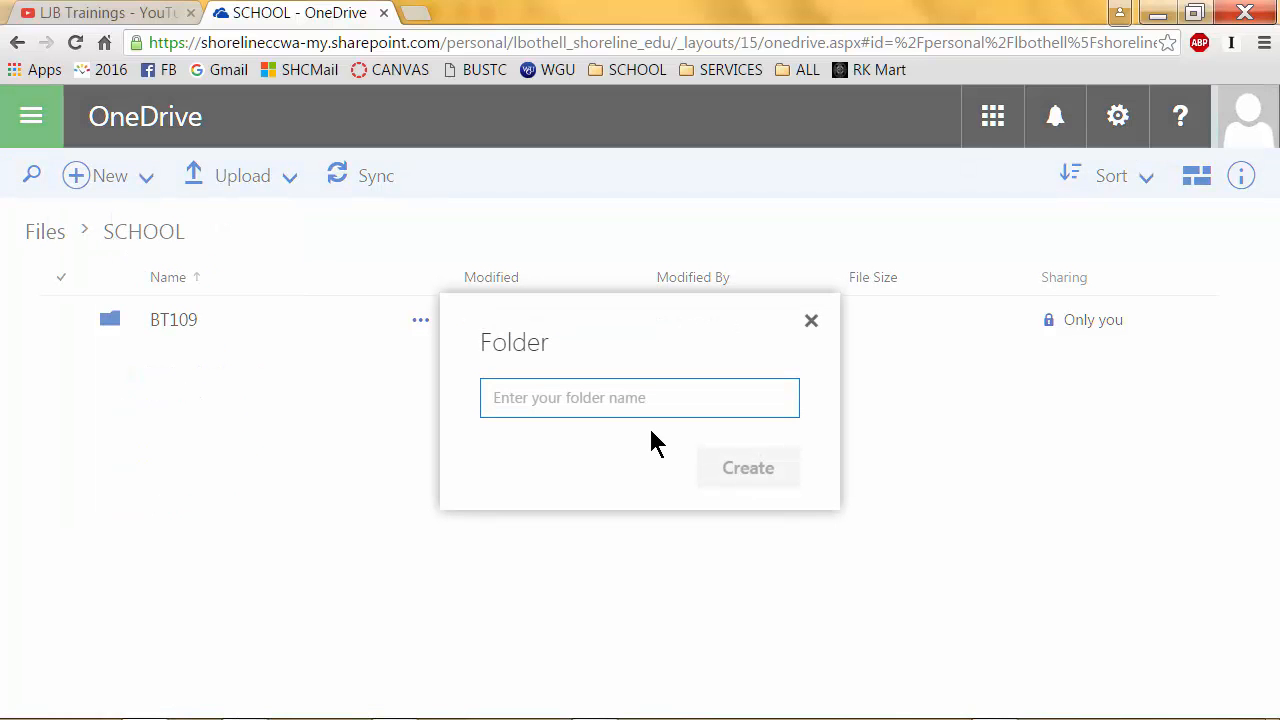
text(BT293)
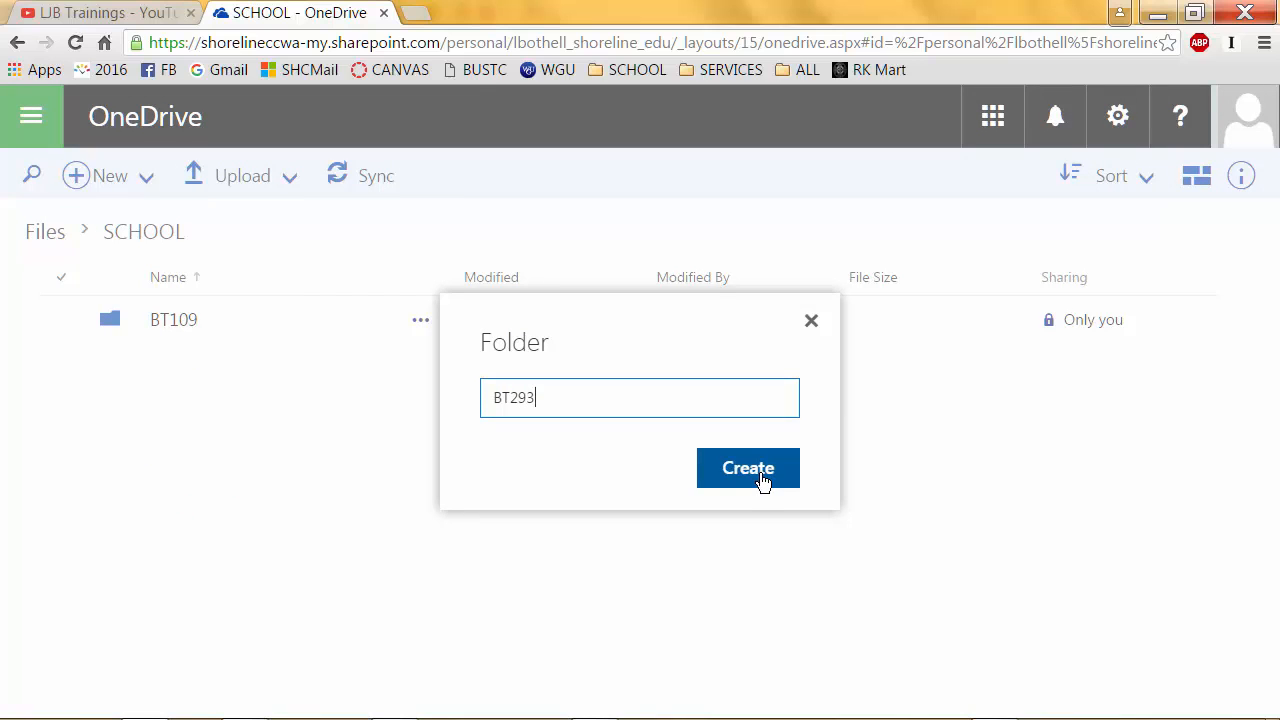
click(763, 478)
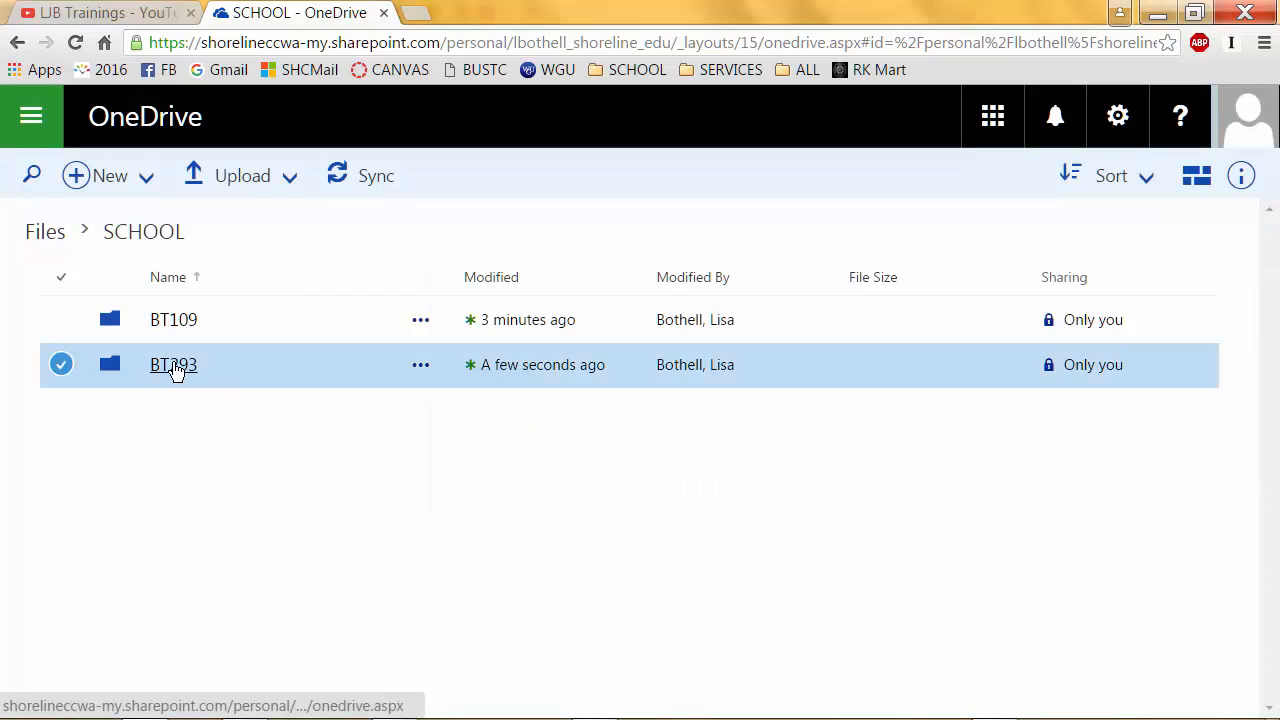
Step: Open the BT293 folder and create a subfolder named Assignments in it
click(174, 366)
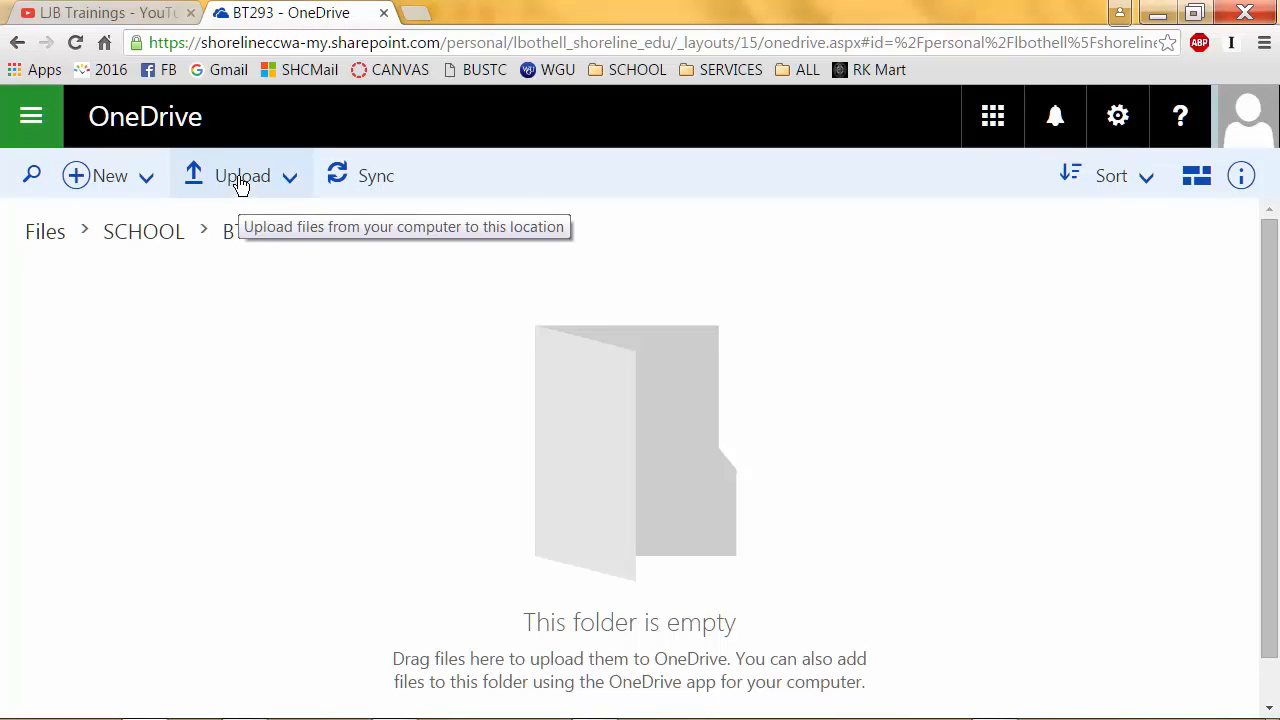
click(100, 186)
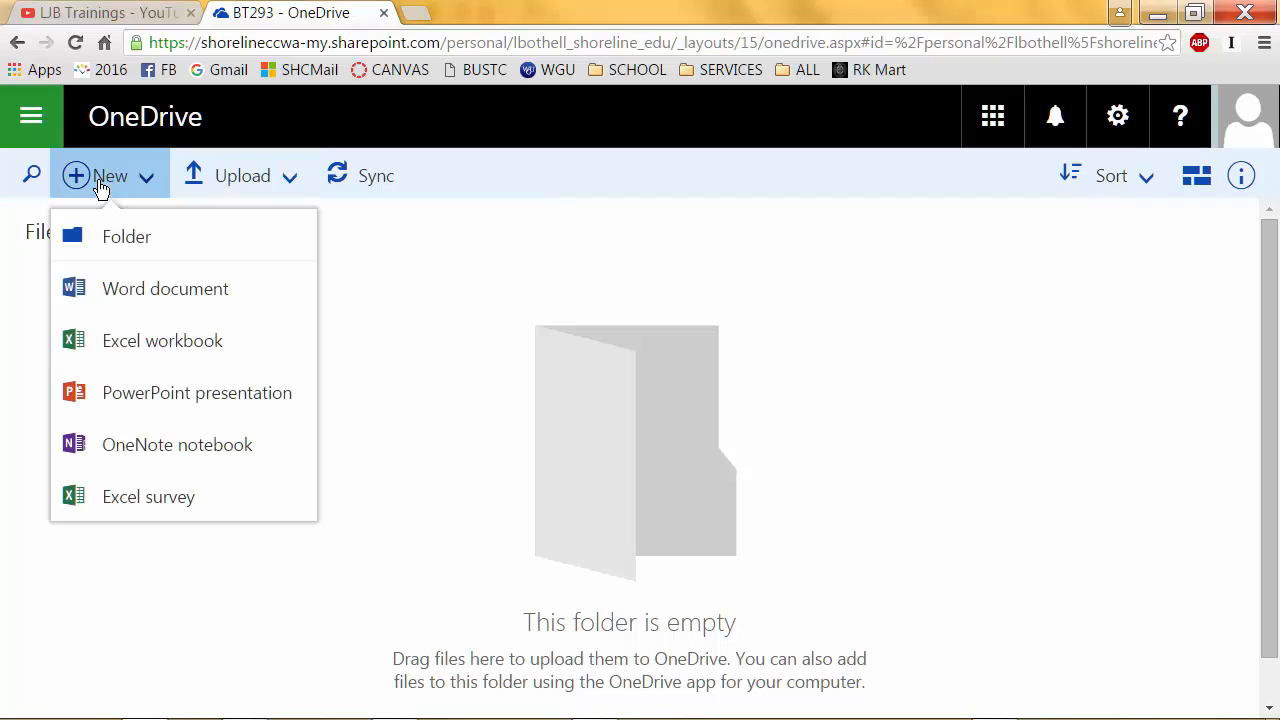
click(137, 252)
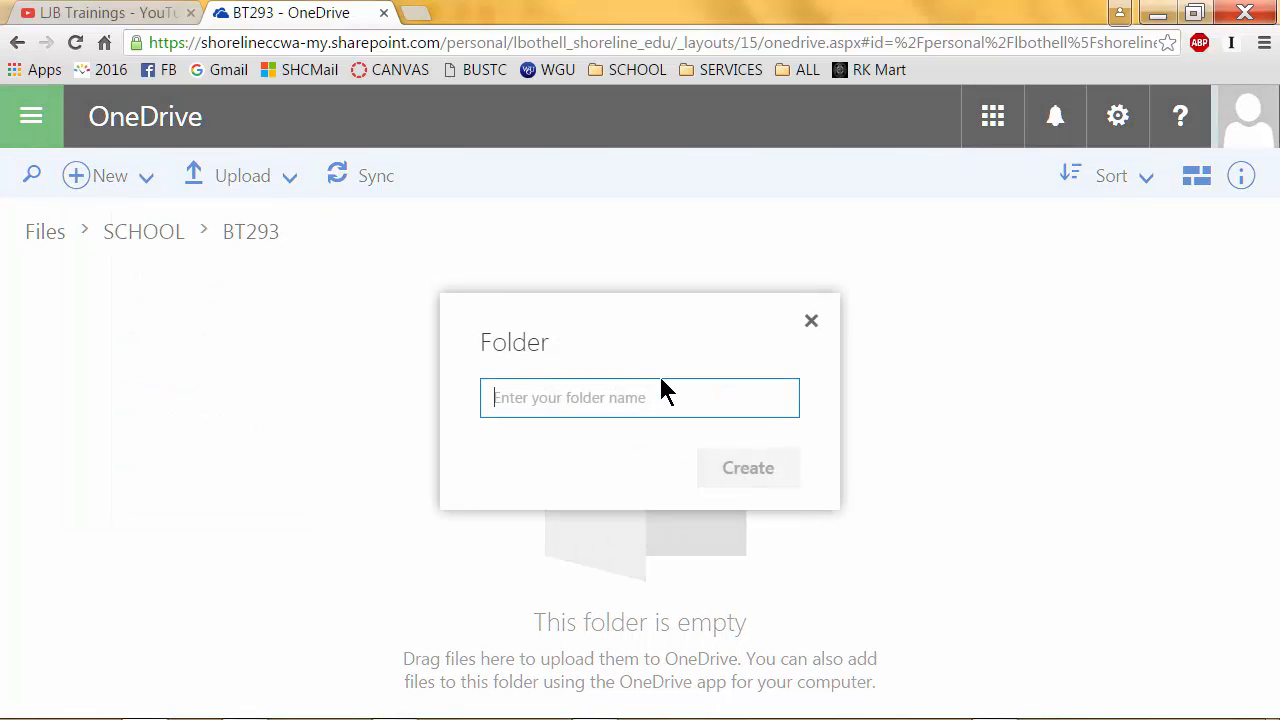
text(Assignment)
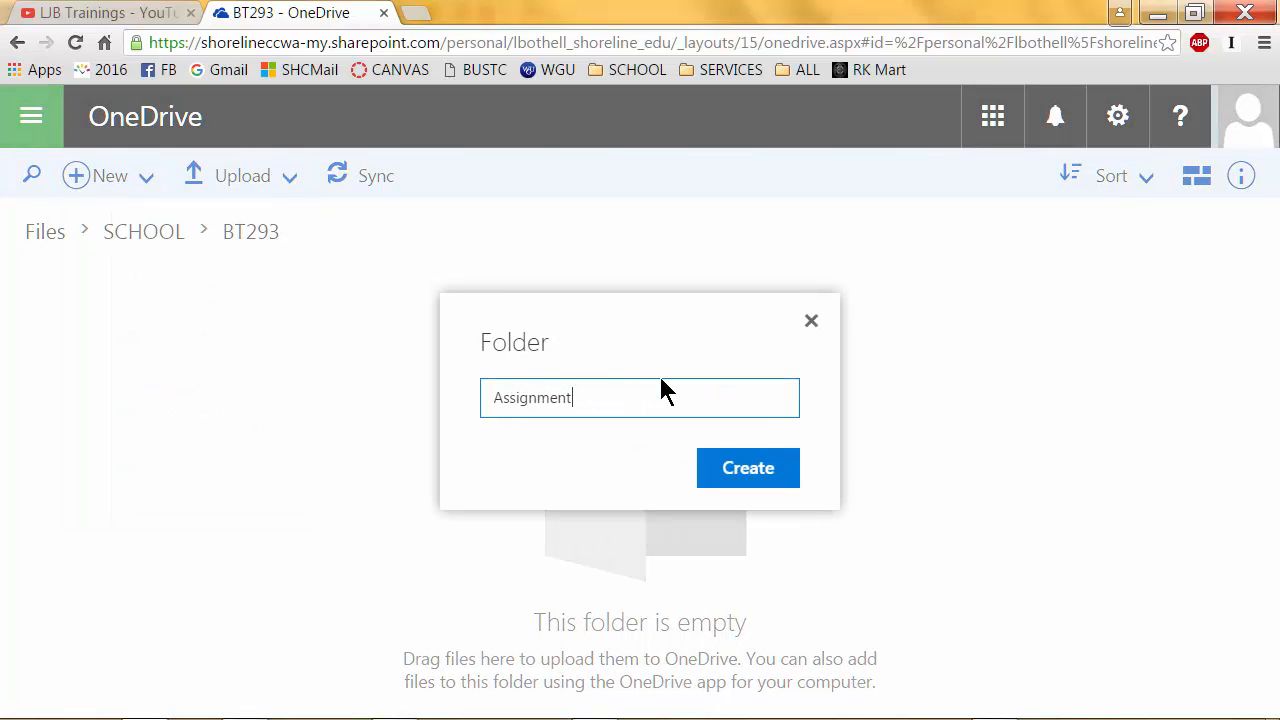
text(s)
click(733, 488)
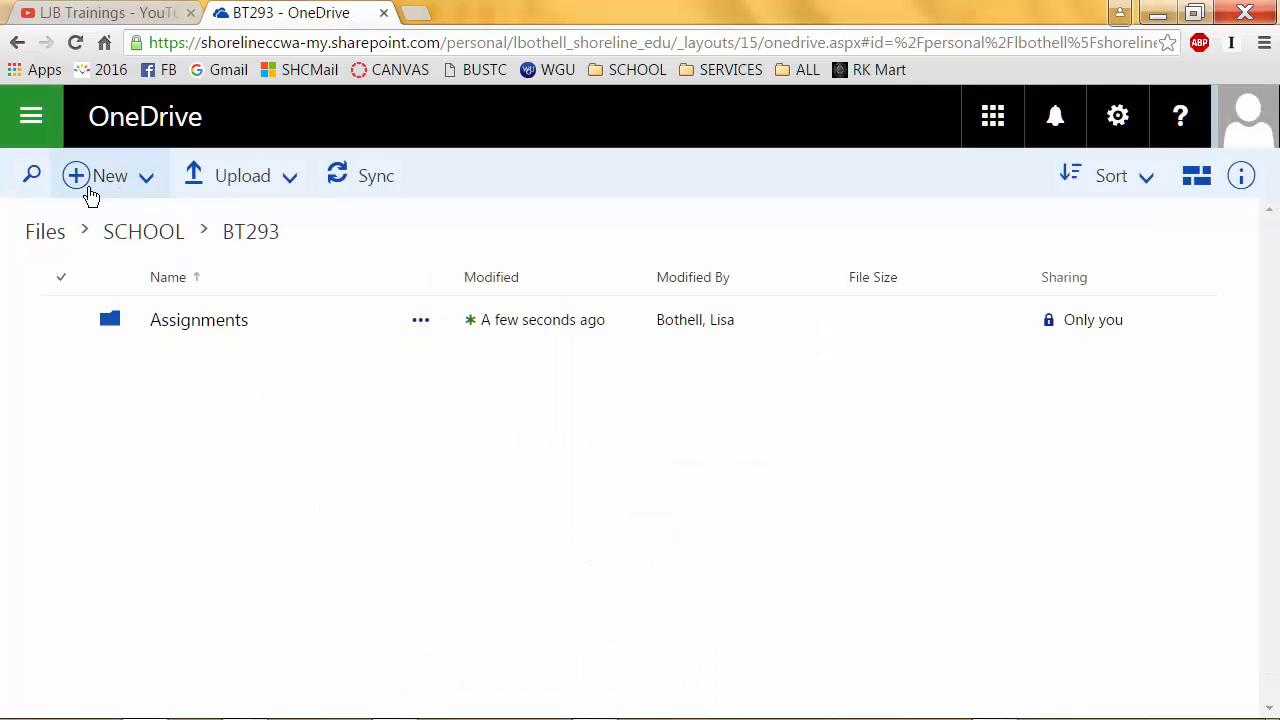
Step: Add a second subfolder named Final Project to the BT293 folder
click(90, 192)
click(112, 236)
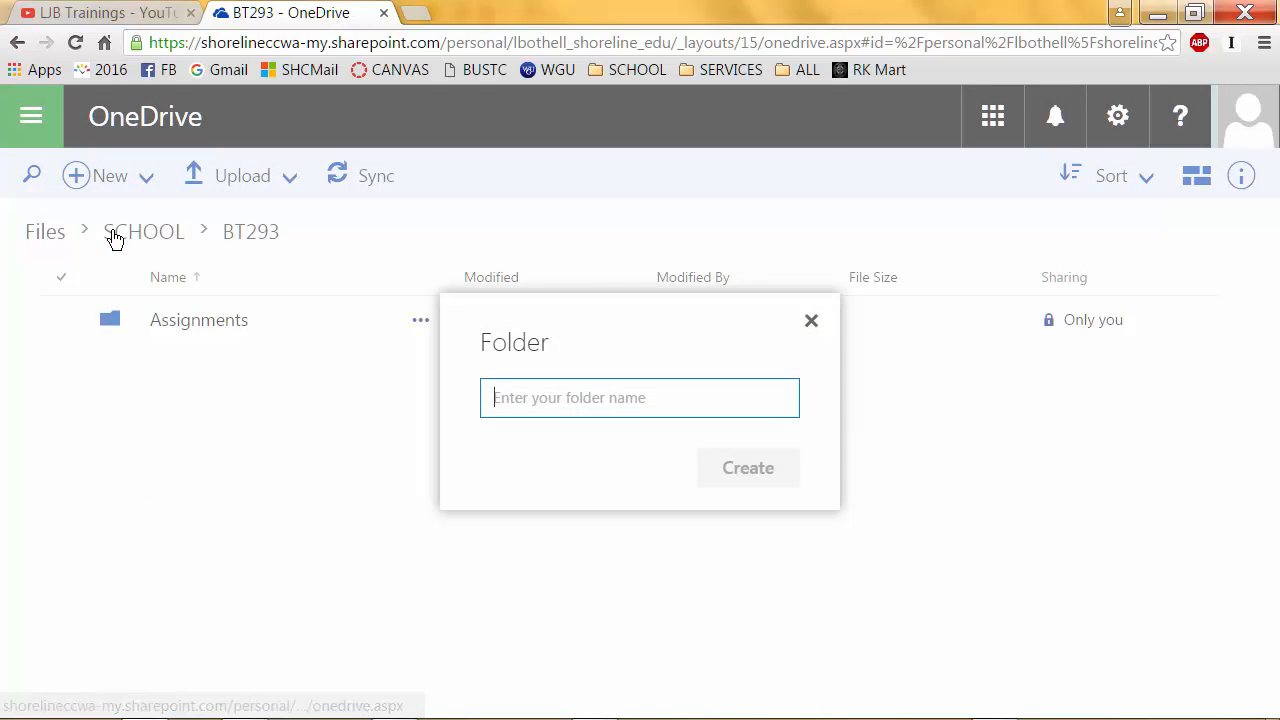
text(Final P)
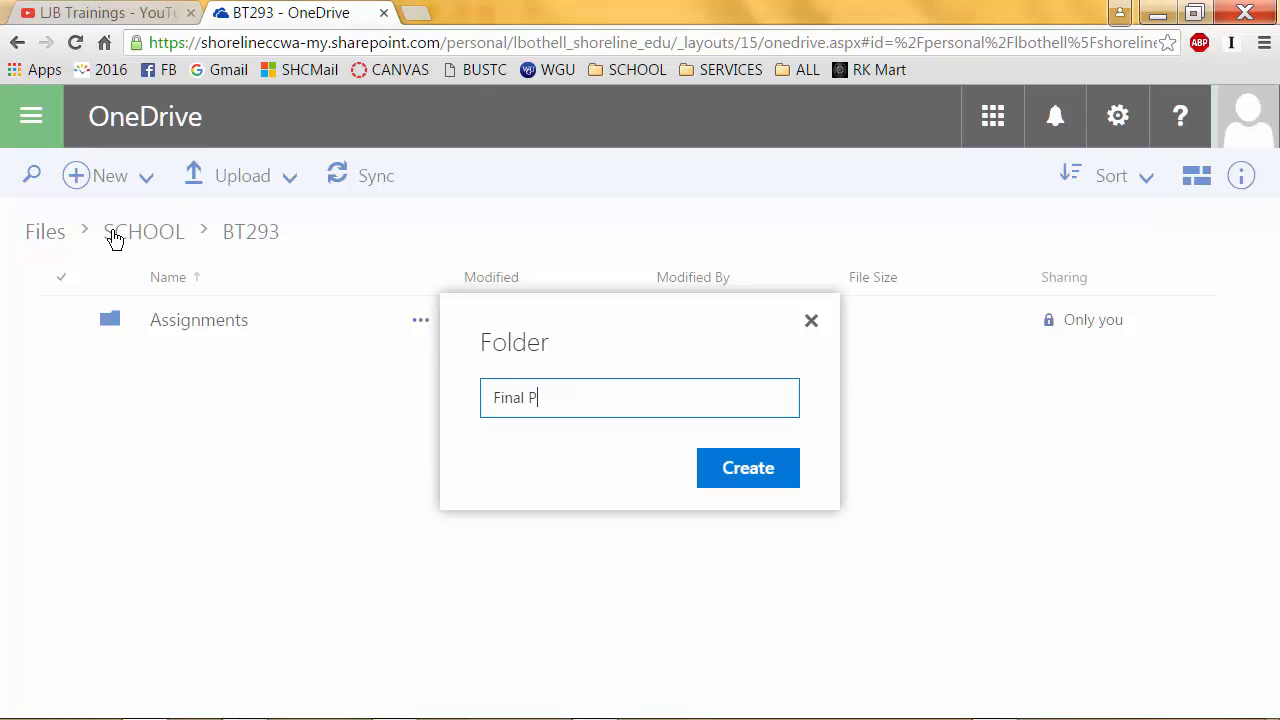
text(roject)
click(746, 472)
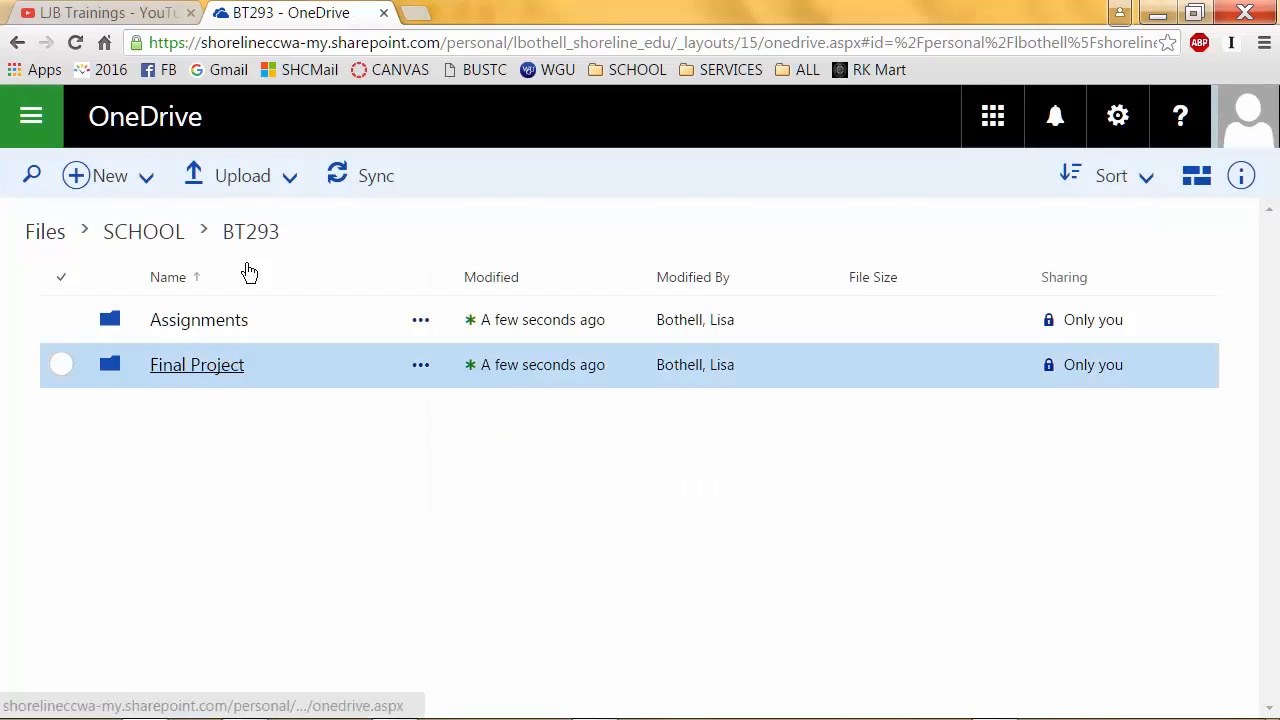
Step: Return to the Misc folder inside SCHOOL's BT109 folder and download Outlook2013_bookcover.jpg to the computer
click(143, 232)
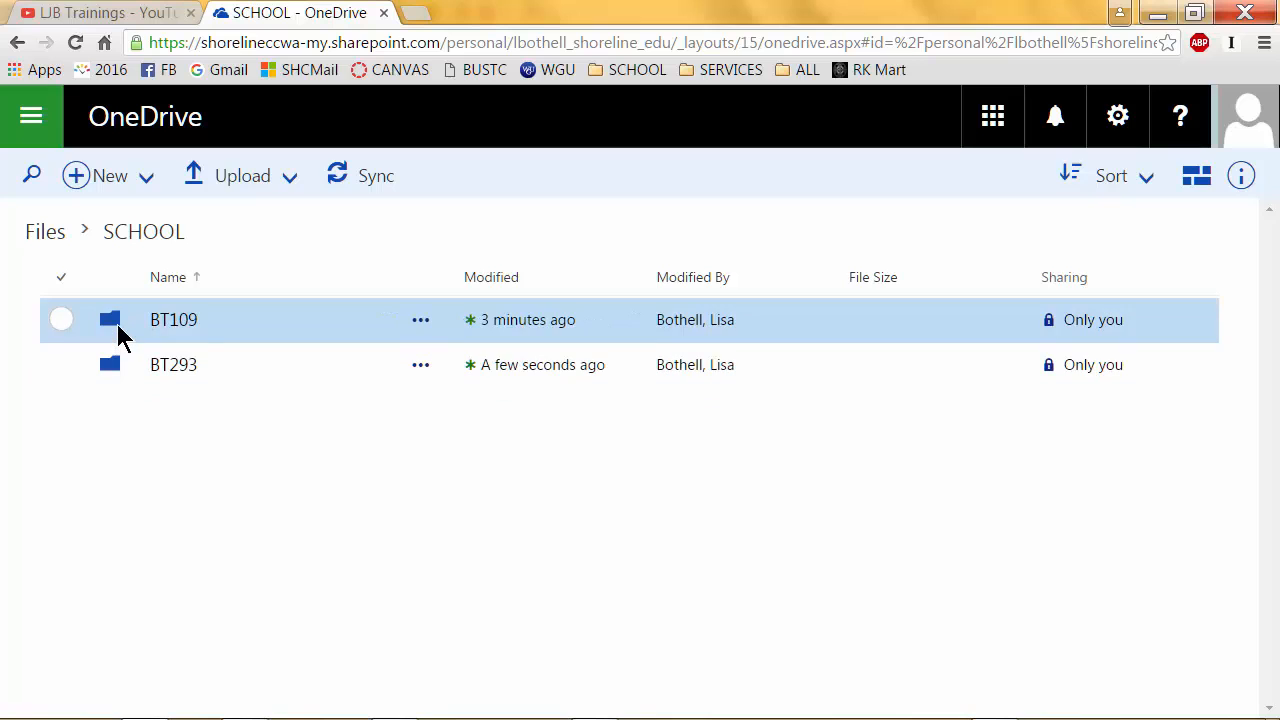
click(117, 330)
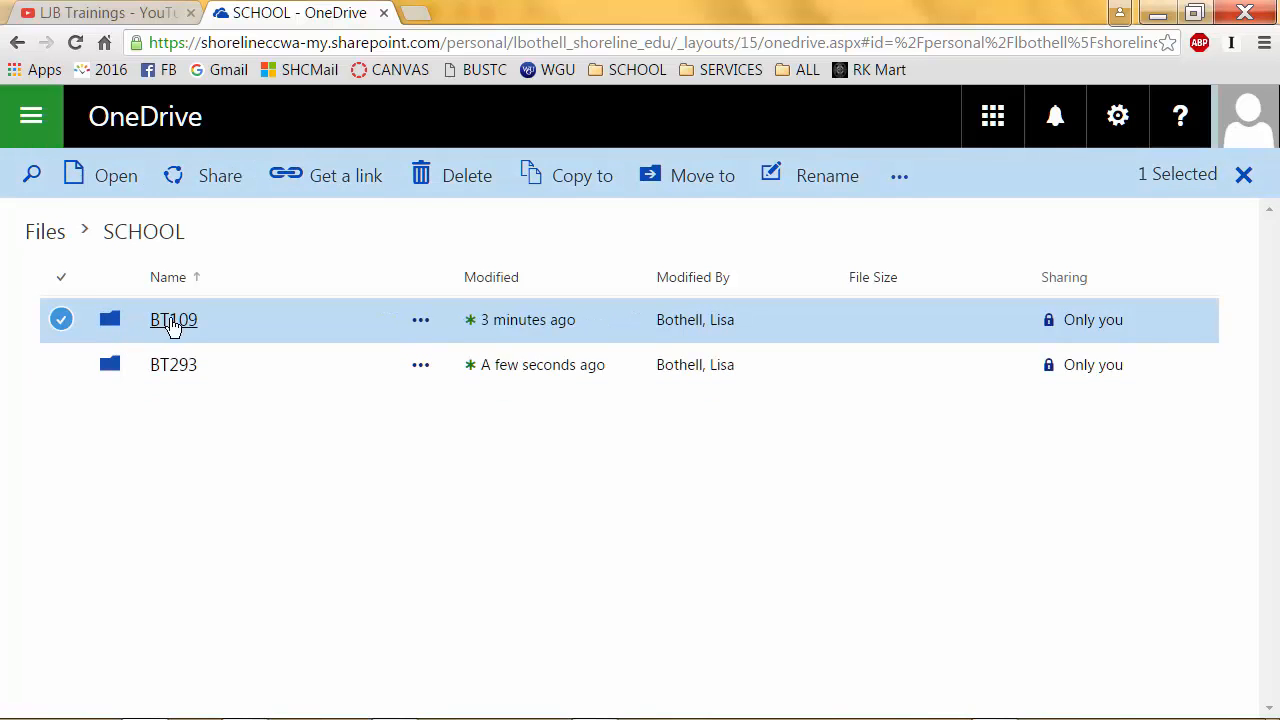
click(174, 321)
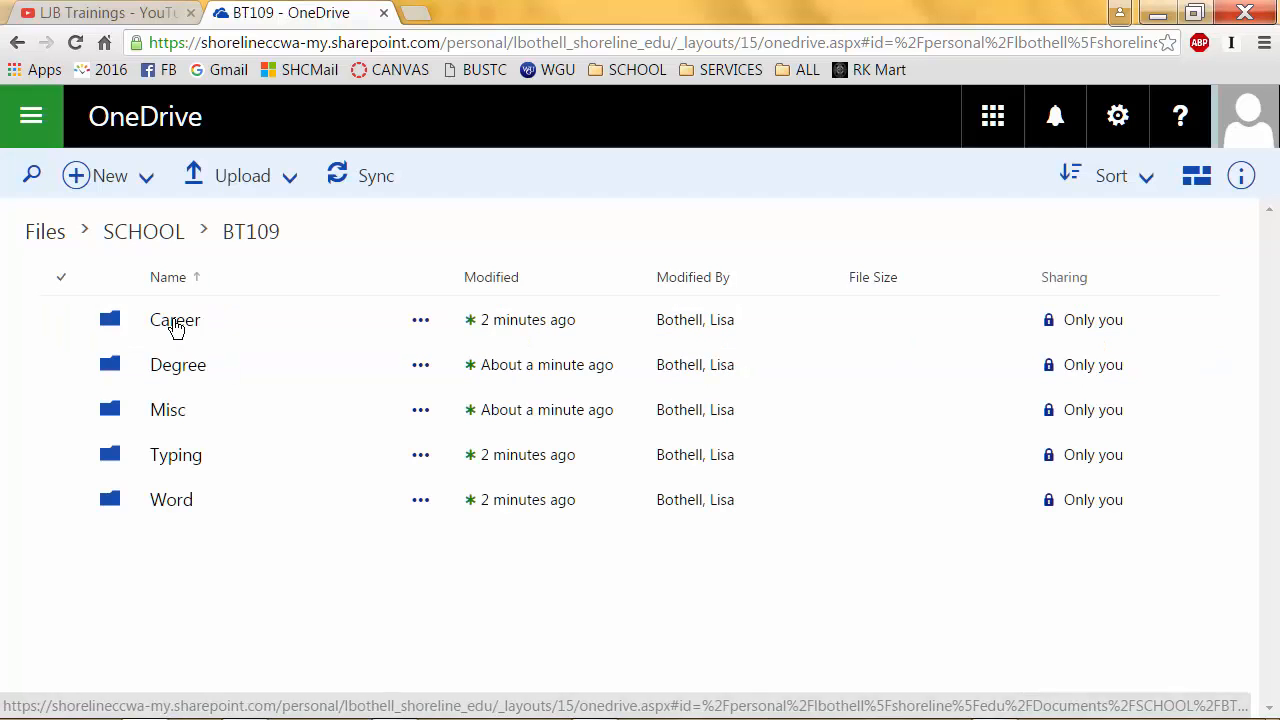
click(180, 420)
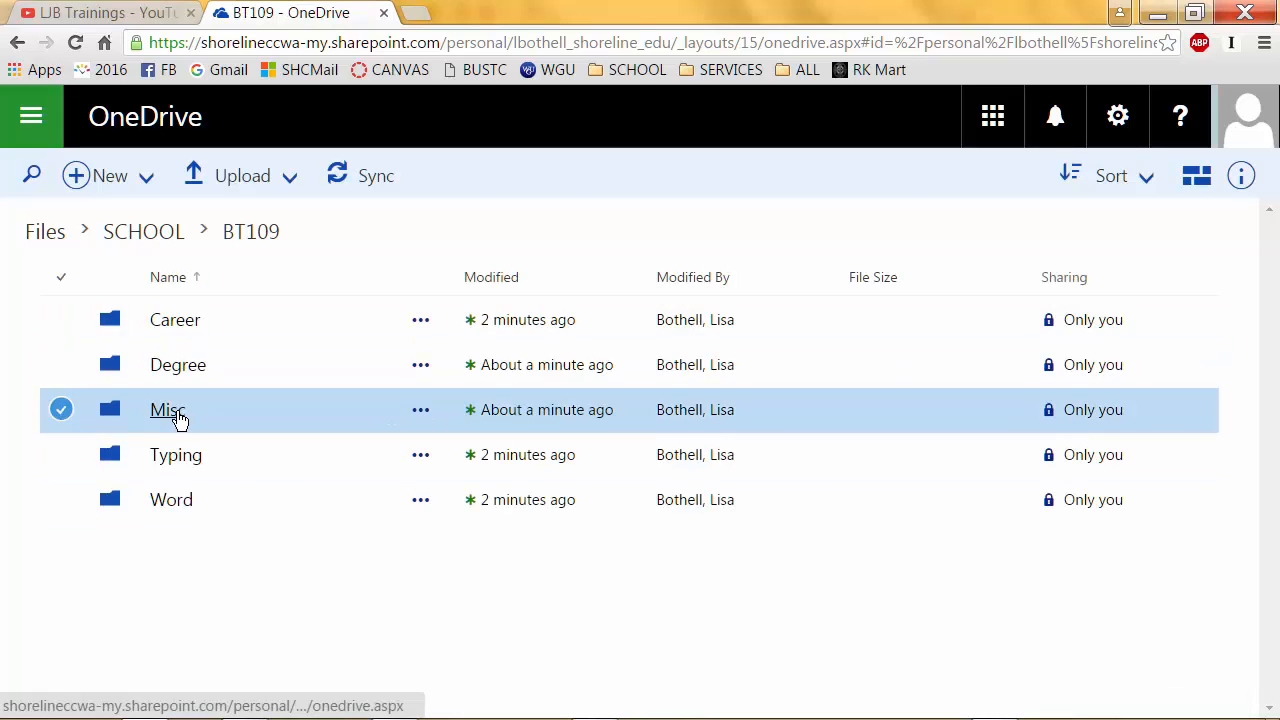
click(59, 328)
click(59, 328)
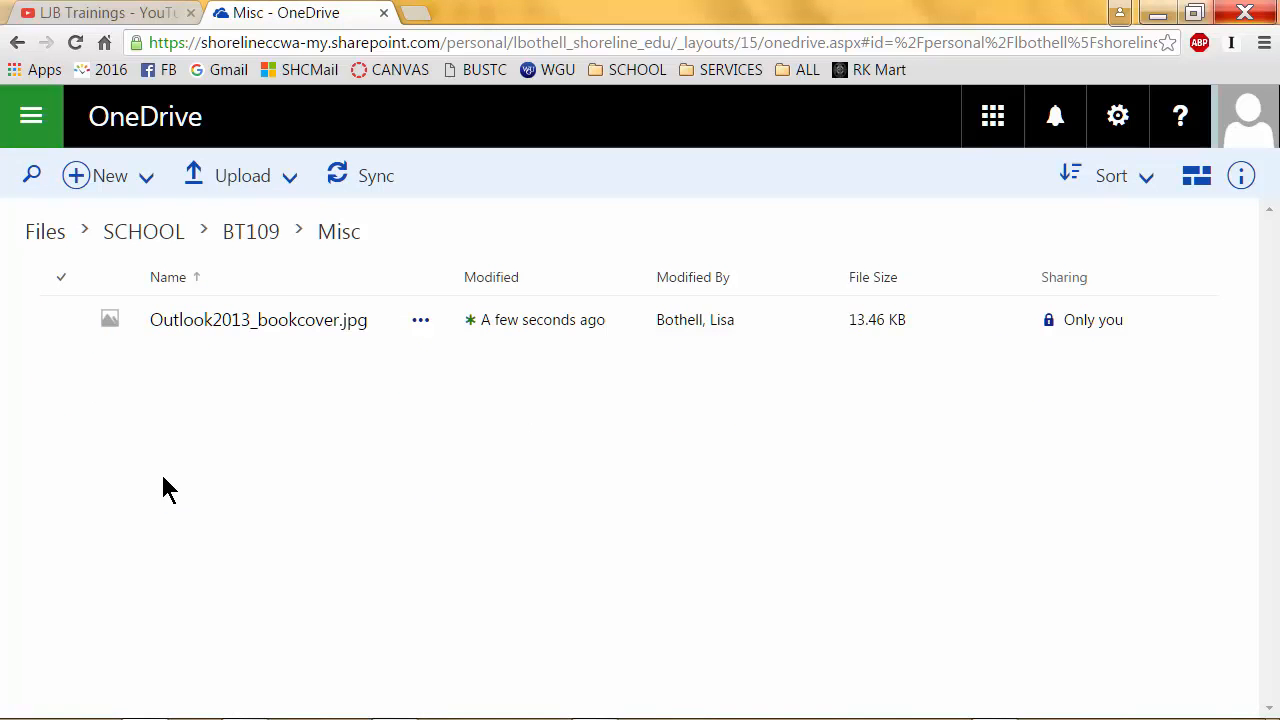
click(61, 326)
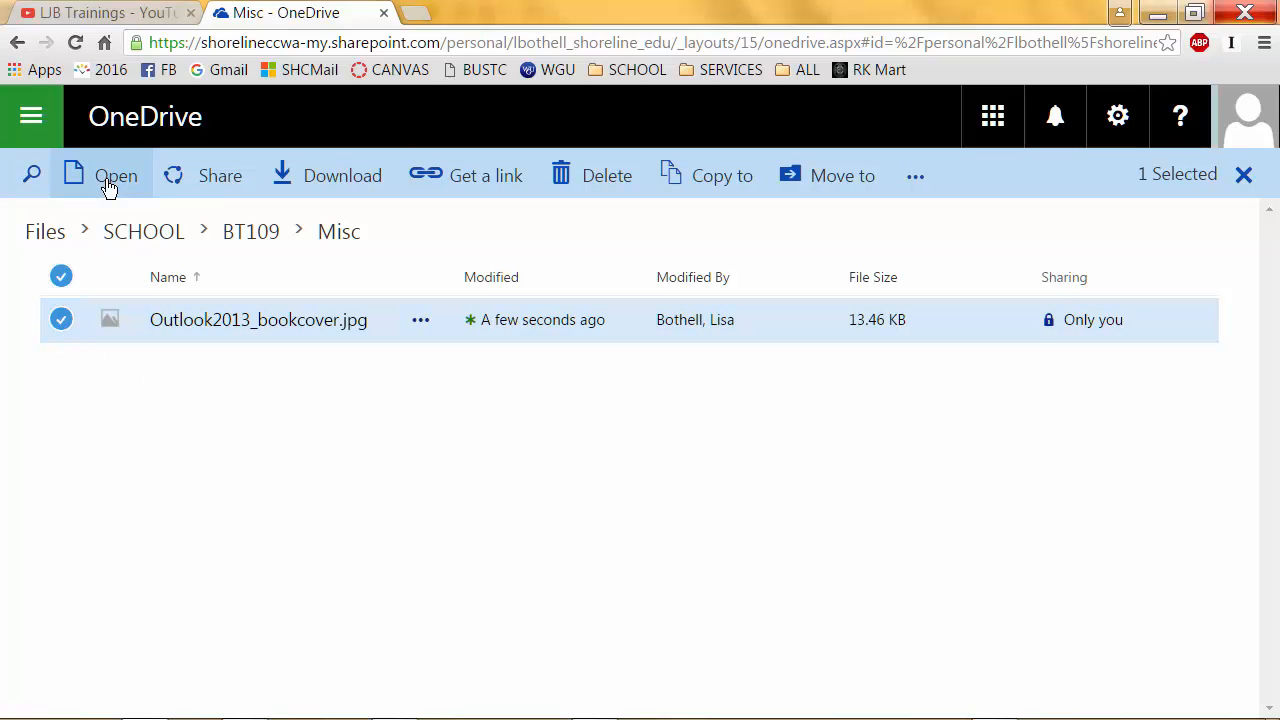
click(340, 178)
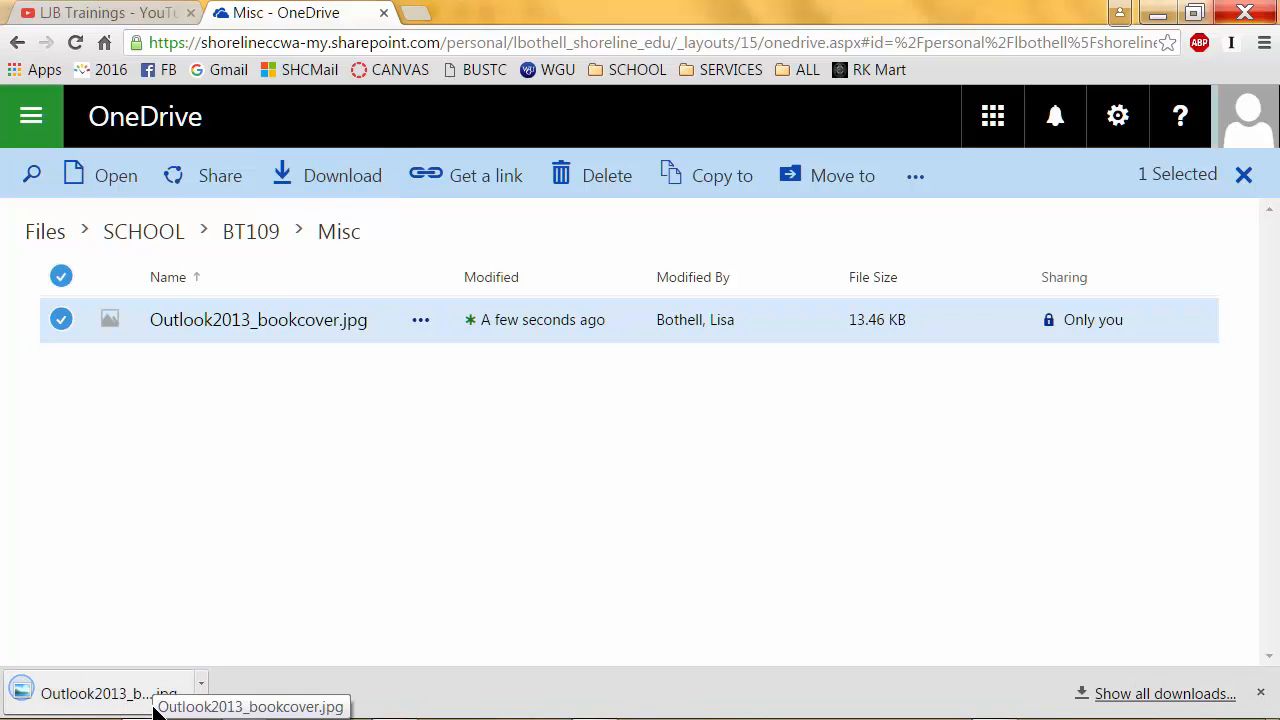
Step: Get an edit link requiring a Shoreline Community College account for Outlook2013_bookcover.jpg, select the link address and close the sharing dialog
mouse_move(1110, 710)
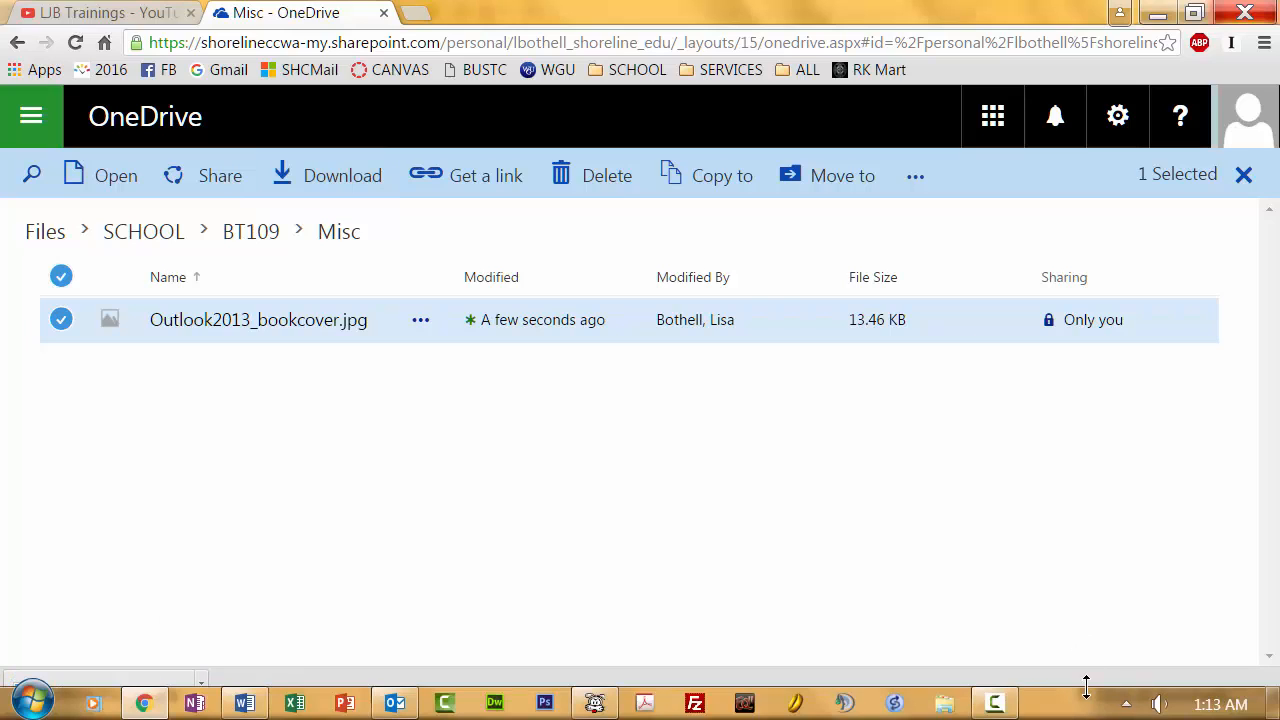
click(1110, 595)
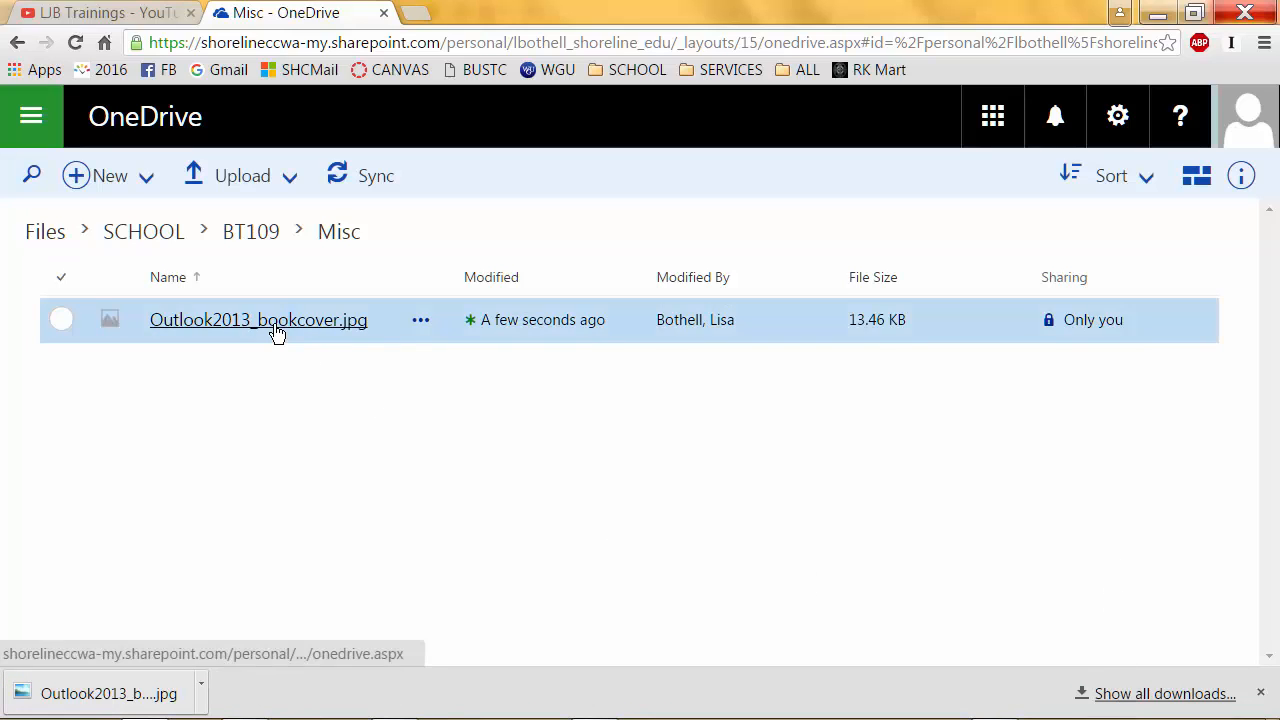
click(61, 320)
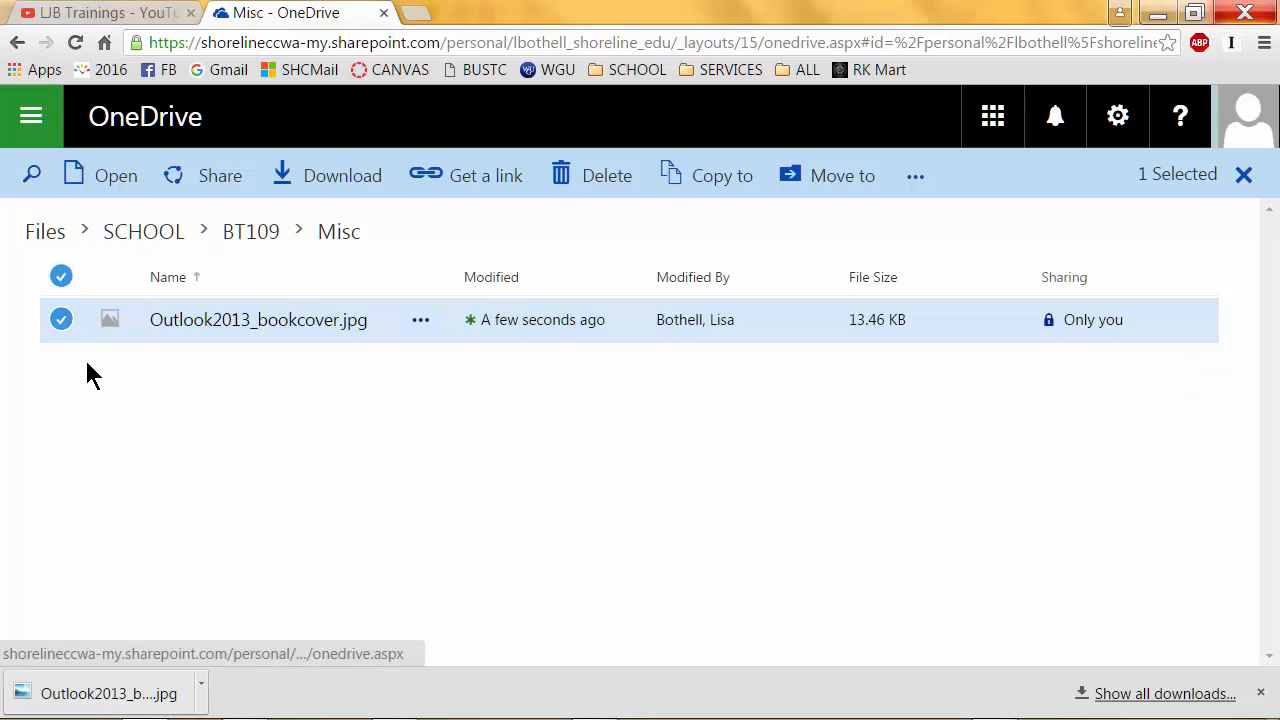
click(210, 180)
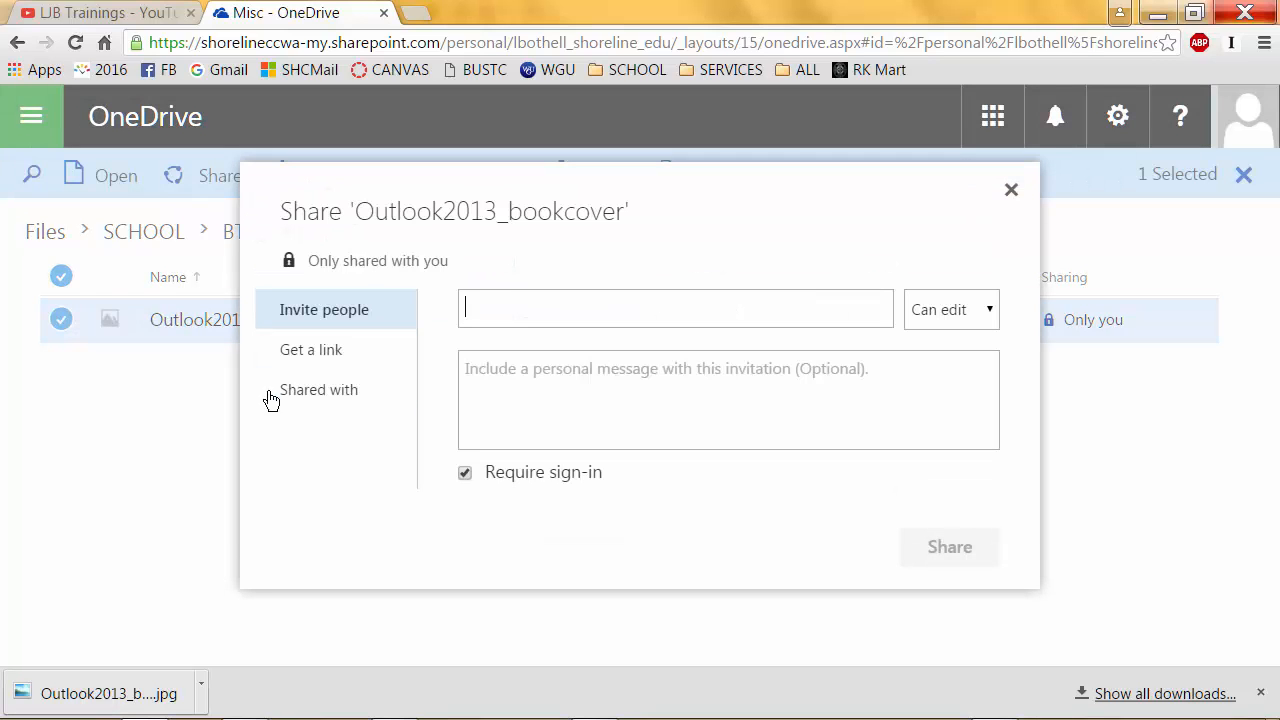
click(334, 352)
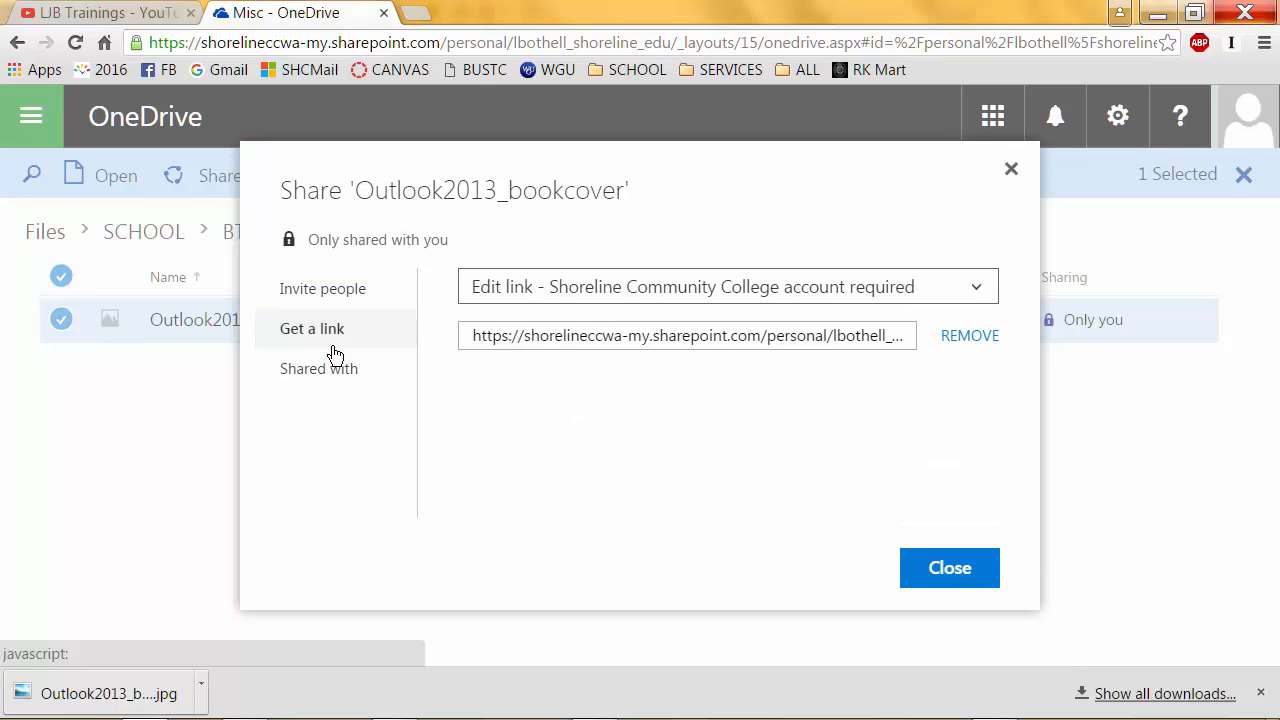
click(502, 340)
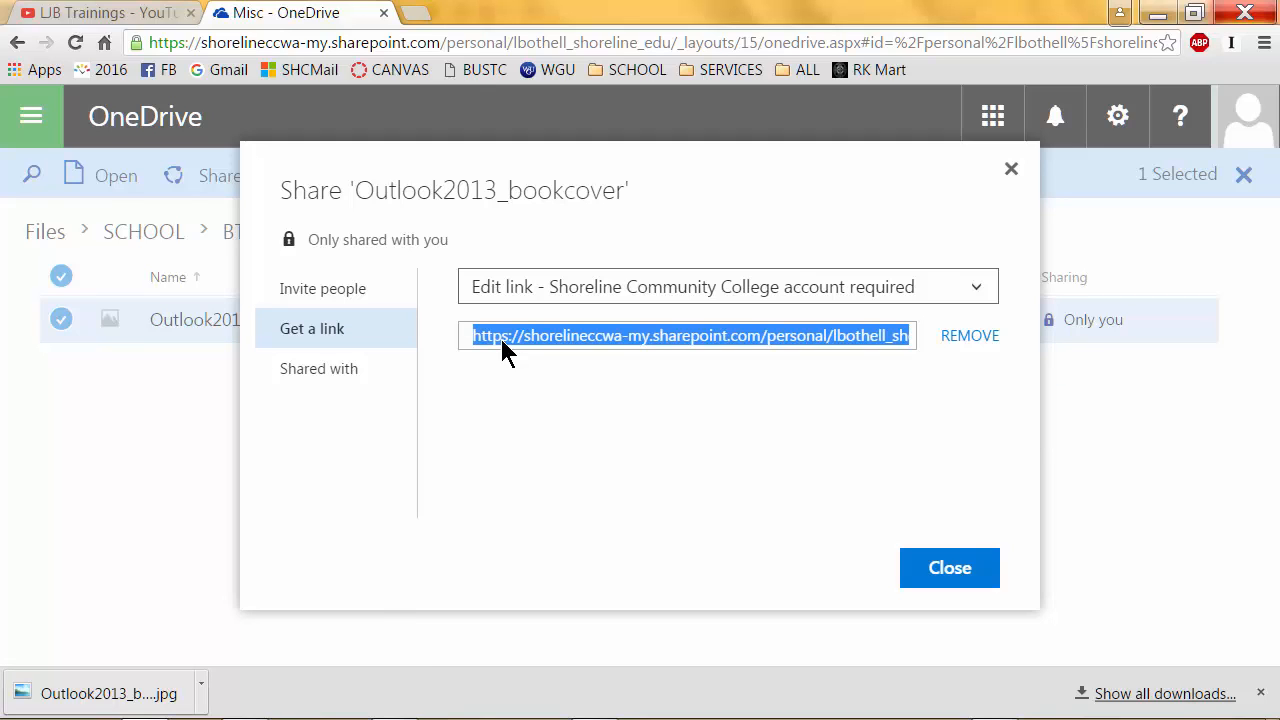
click(983, 574)
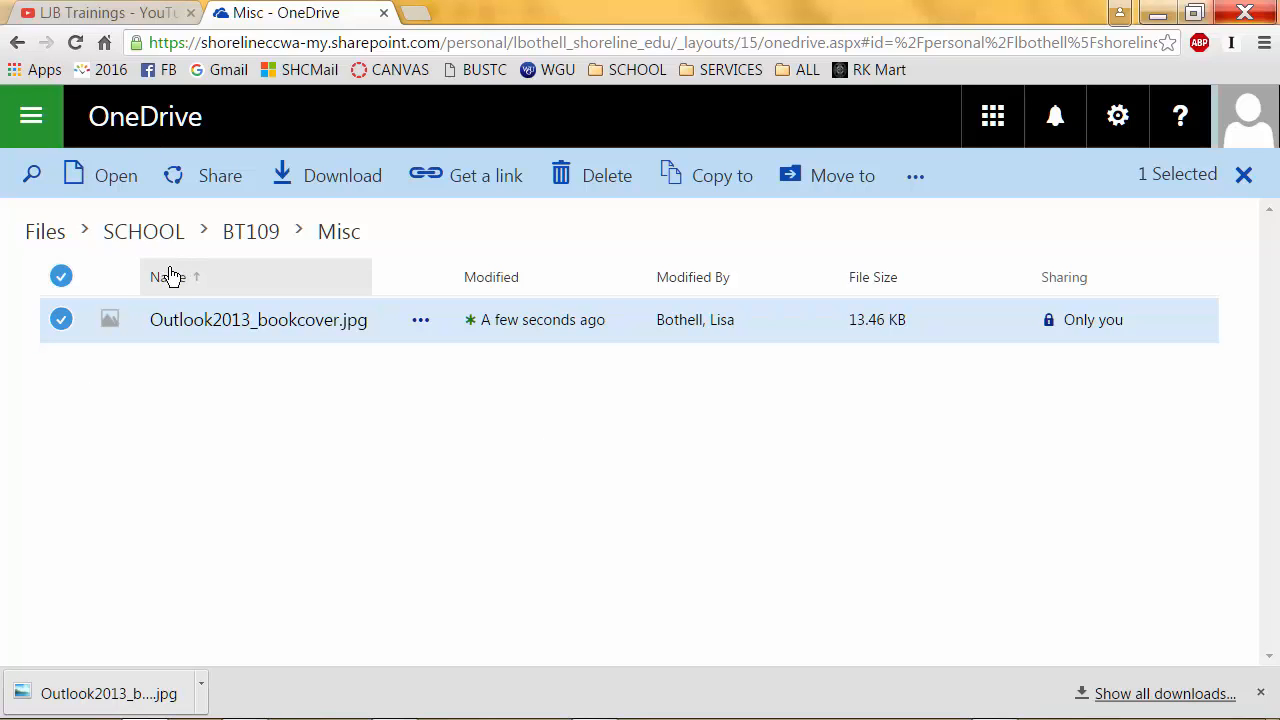
Step: Go back up to the top-level Files location and create a new folder named CAREER there
click(145, 232)
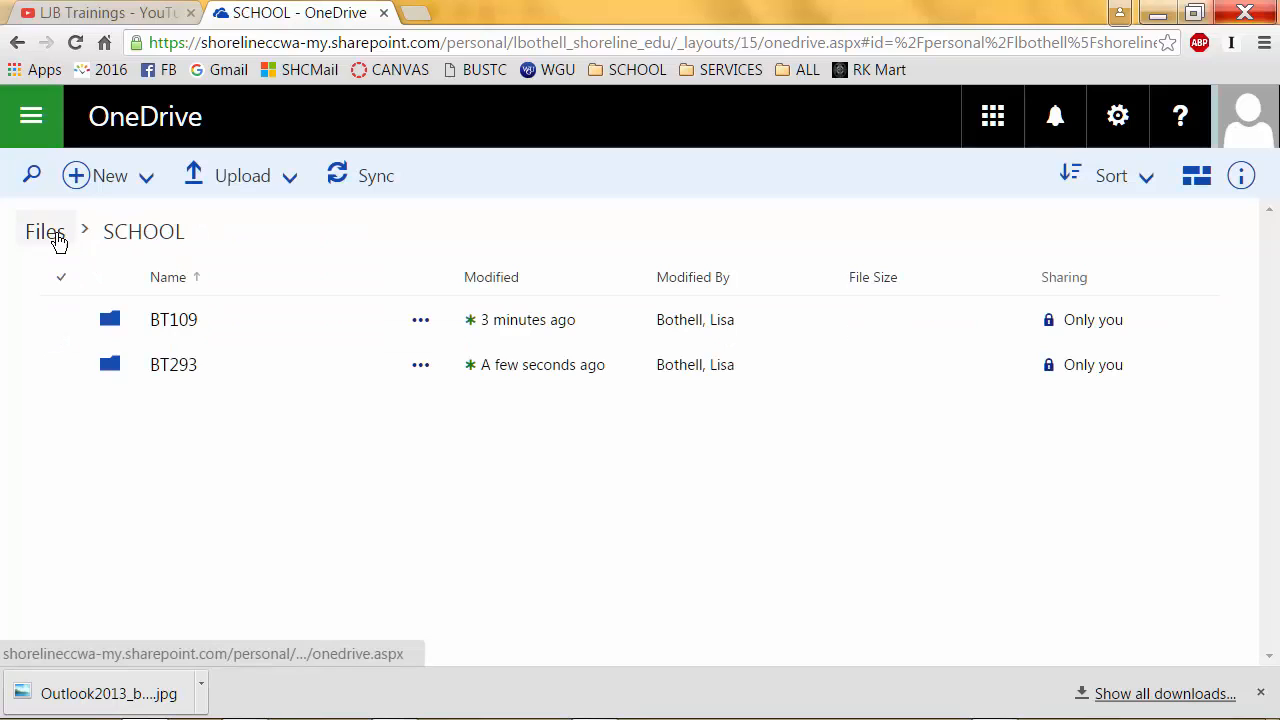
click(57, 236)
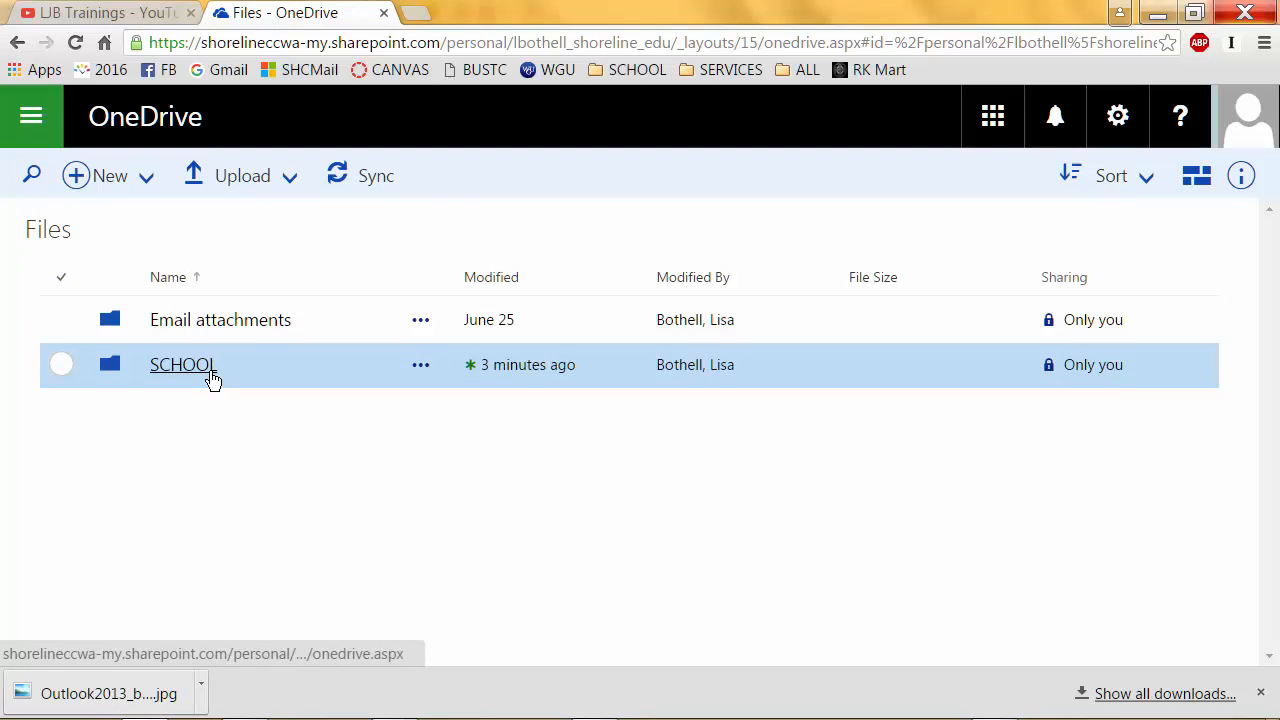
click(103, 180)
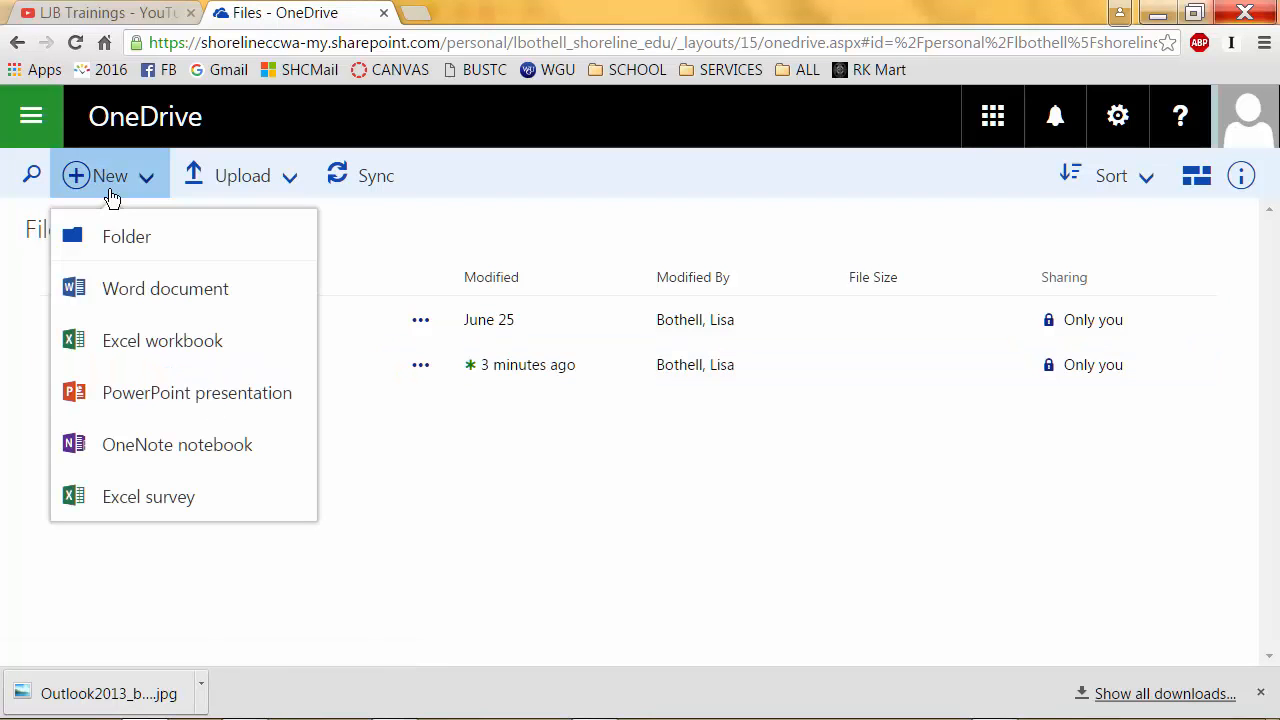
click(117, 240)
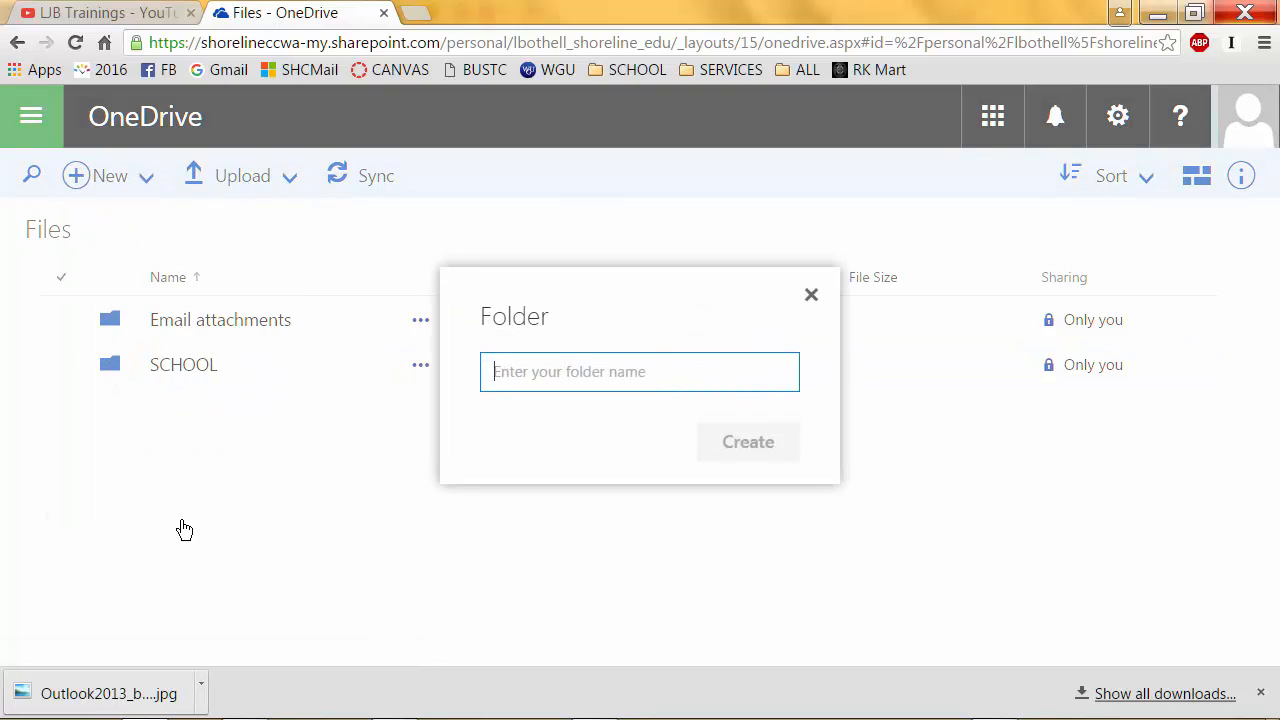
text(Caree)
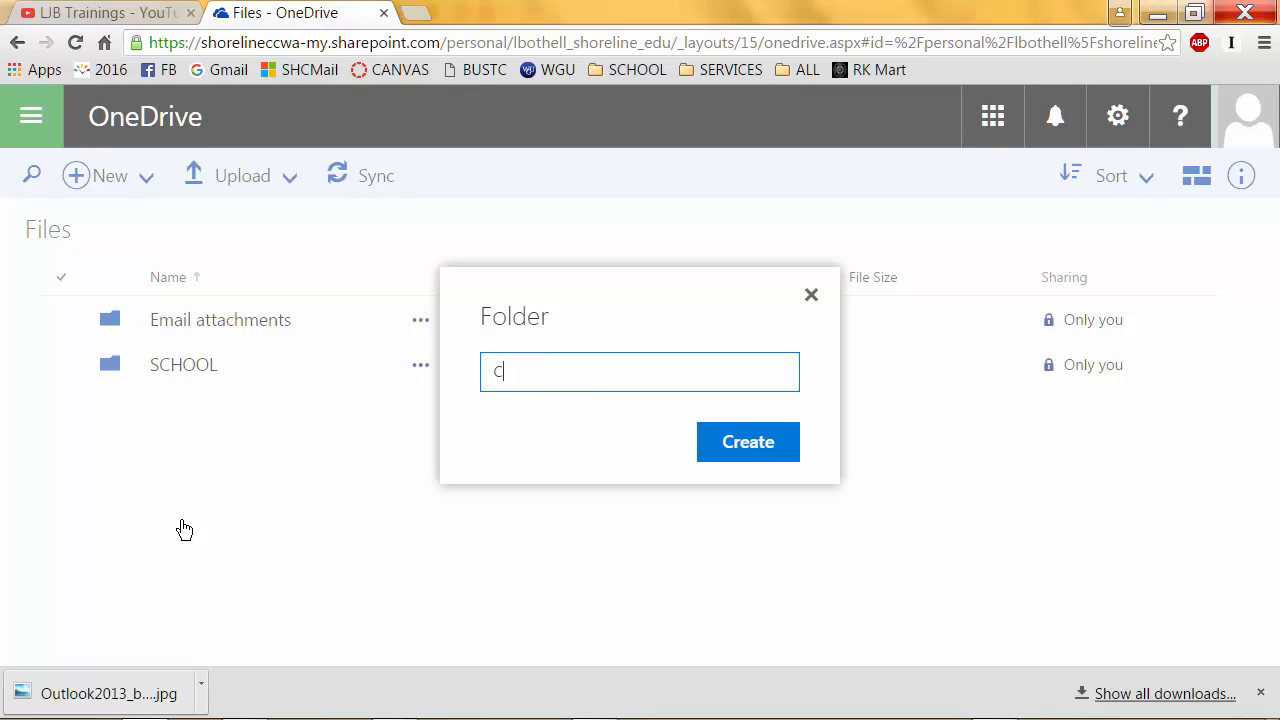
text(EER)
click(760, 446)
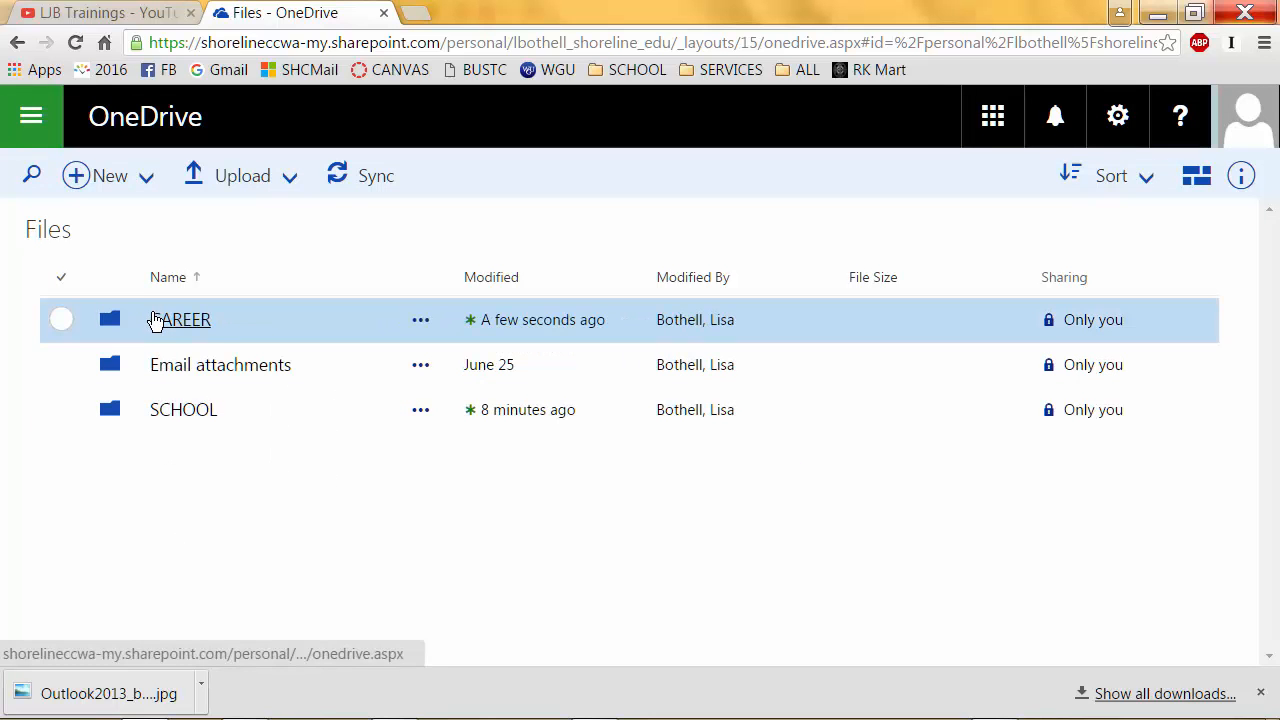
Step: Delete the CAREER folder from the top-level Files location and reload the page to refresh the file list
click(61, 319)
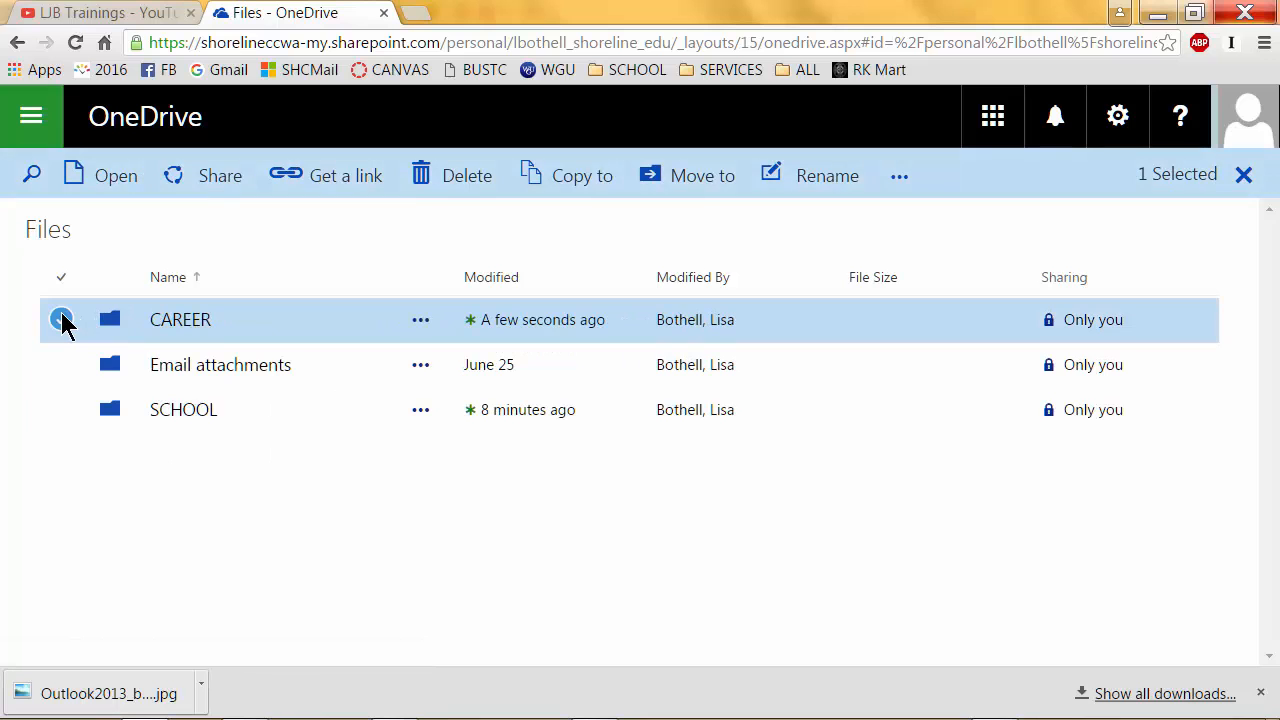
click(474, 180)
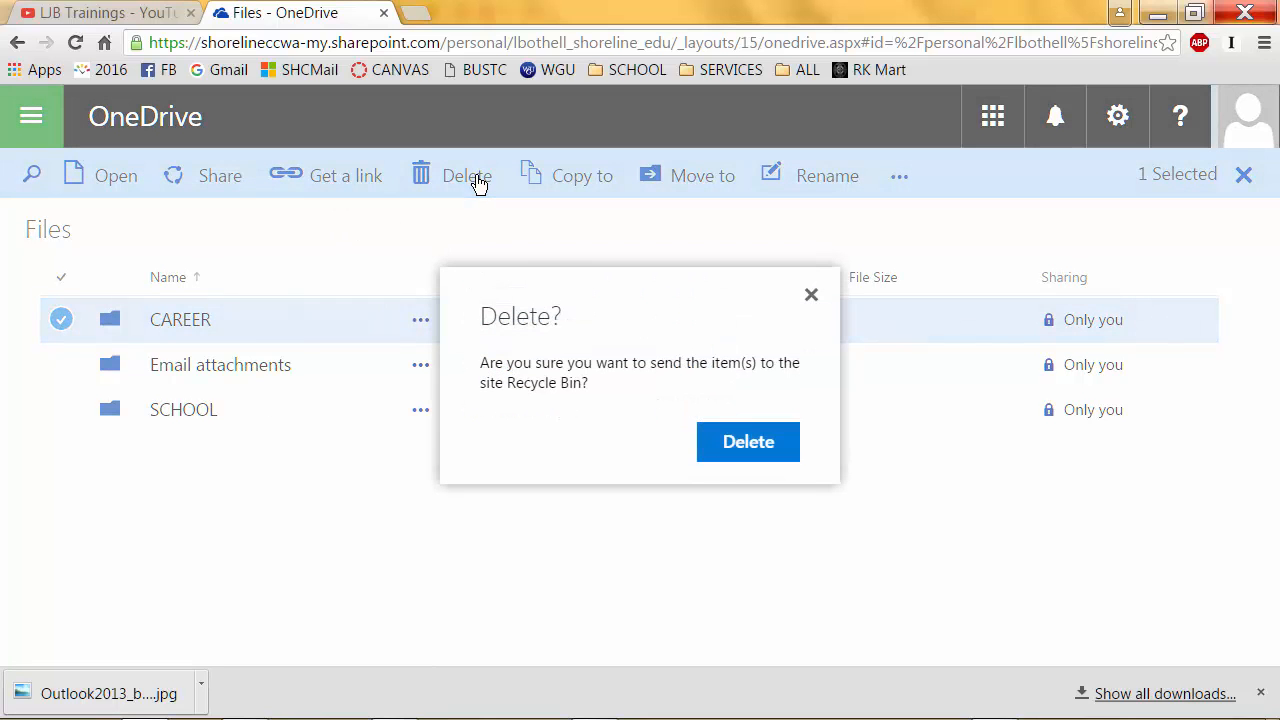
click(743, 449)
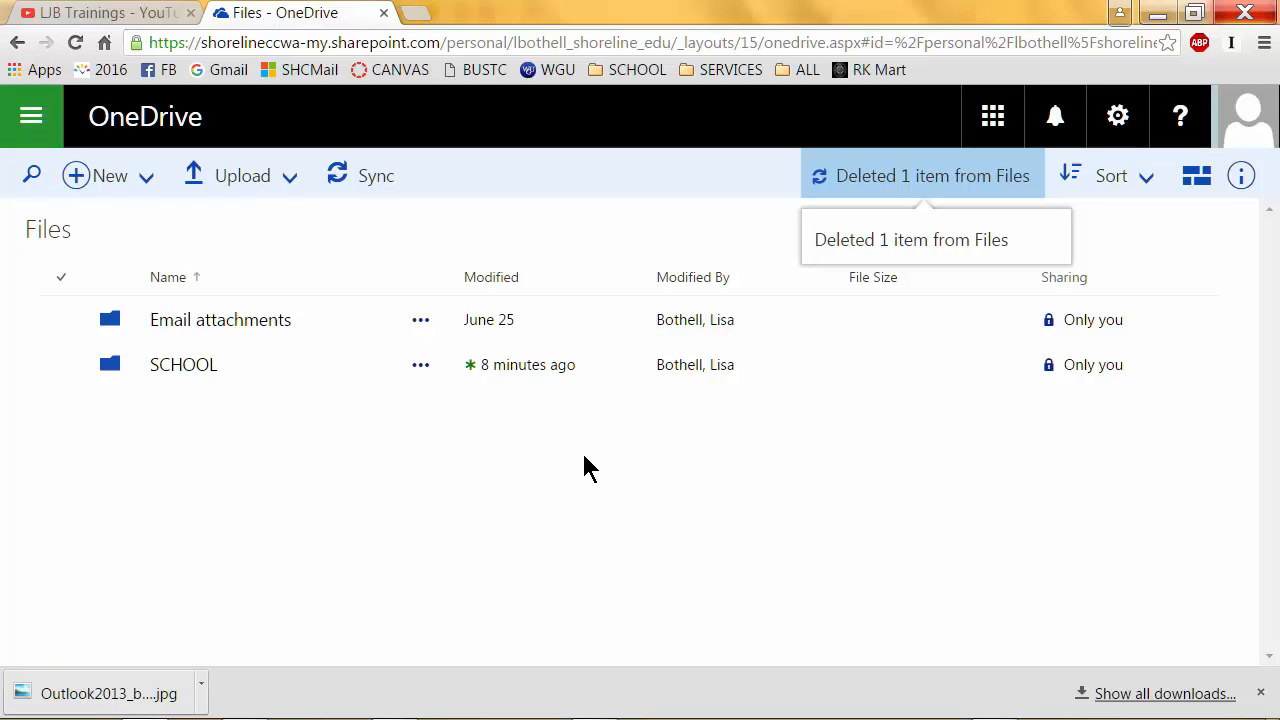
key(F5)
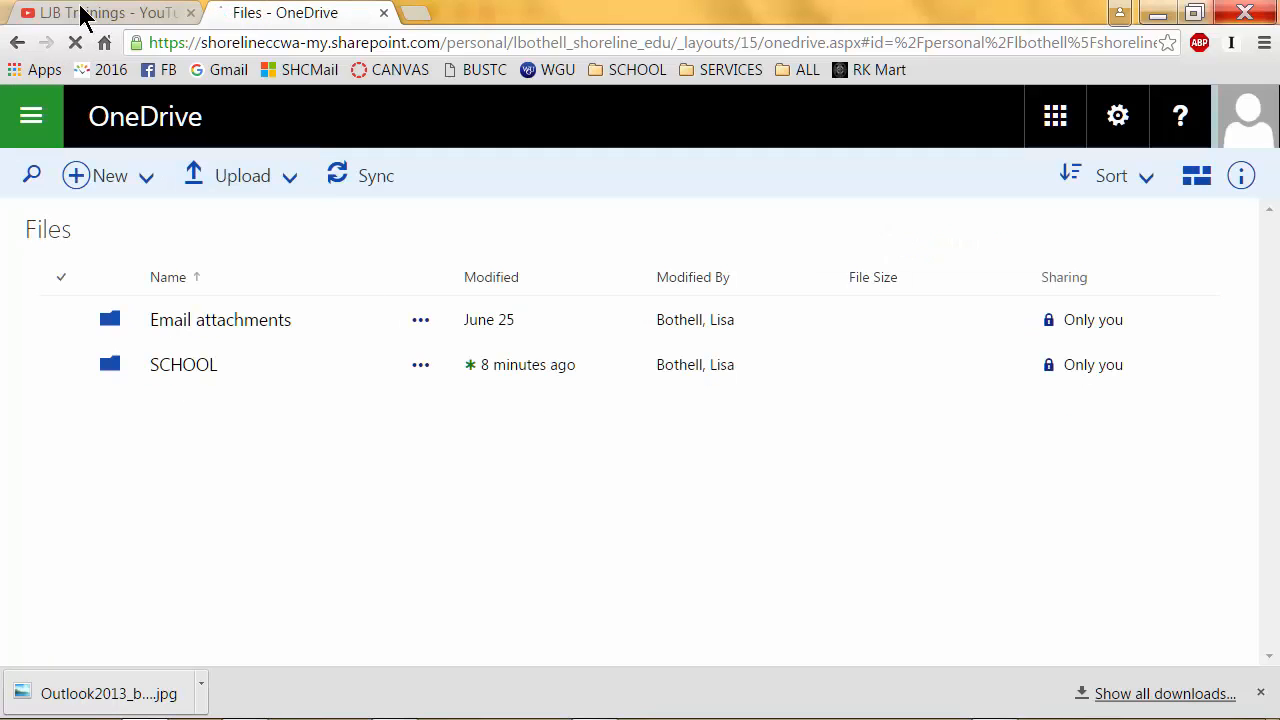
click(75, 42)
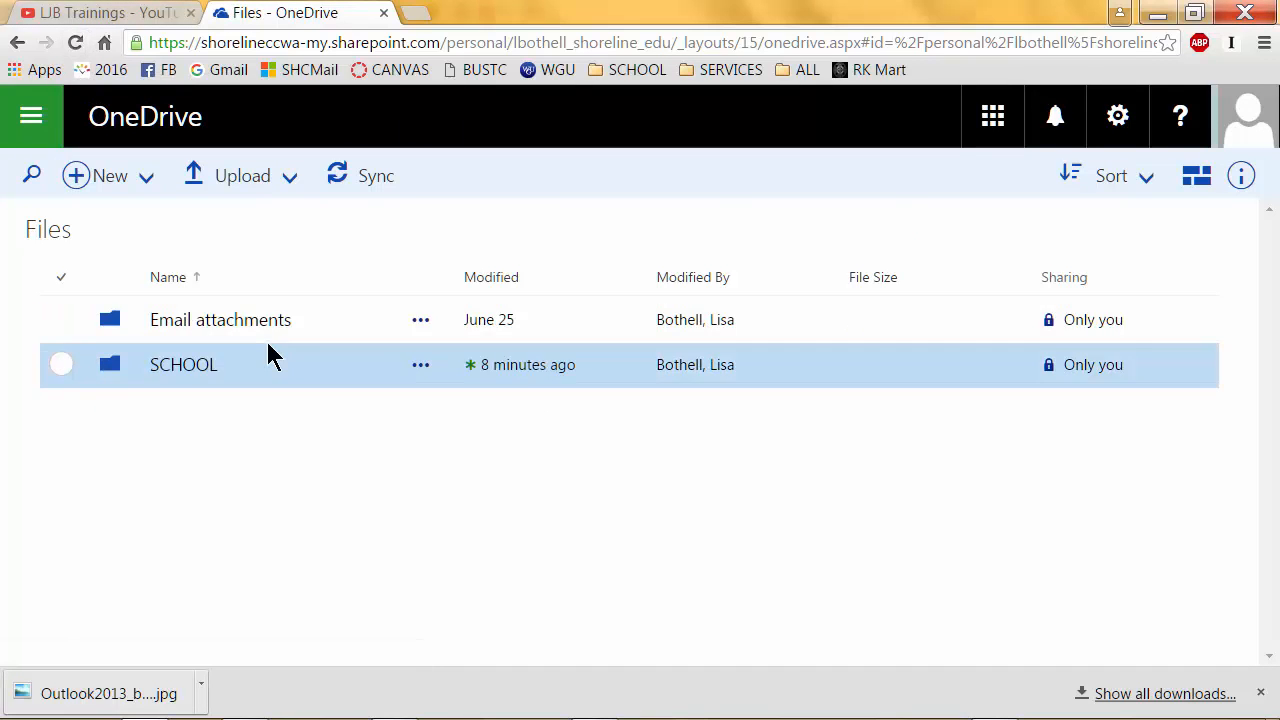
click(76, 42)
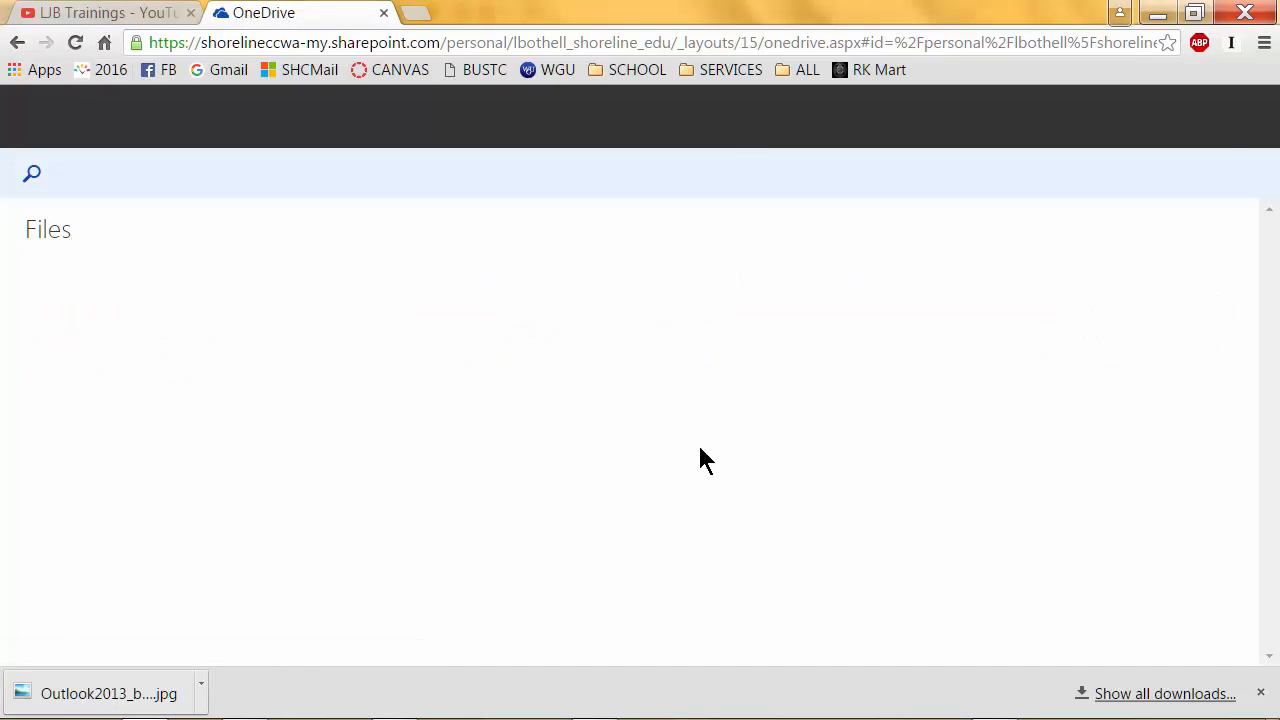